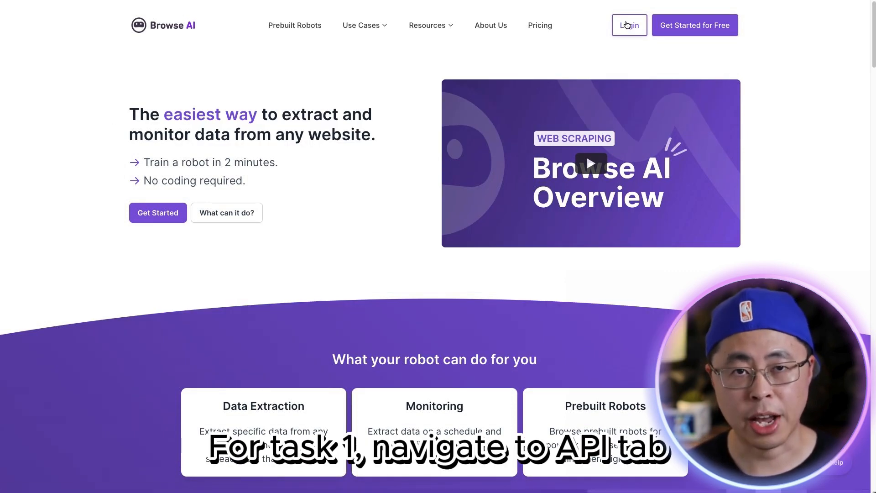
Step: Log in to Browse AI with the Google account and open the API keys page
{"action": "left_click", "coordinate": [626, 24]}
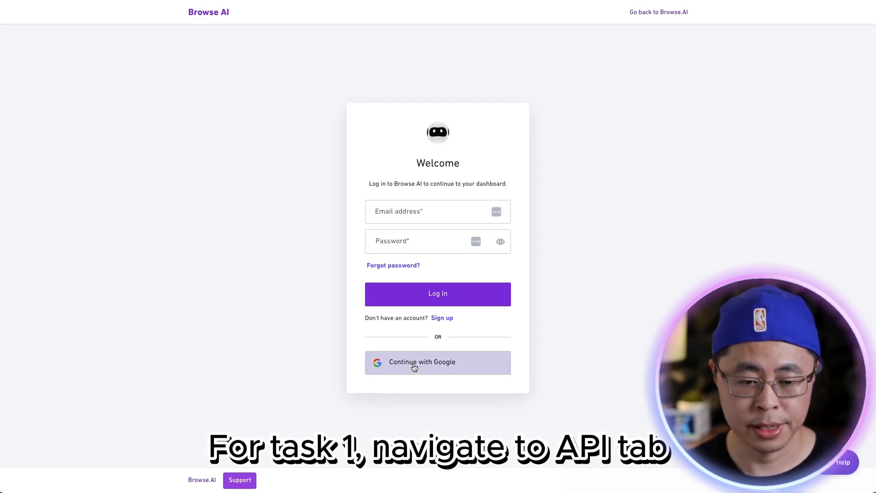
{"action": "left_click", "coordinate": [412, 363]}
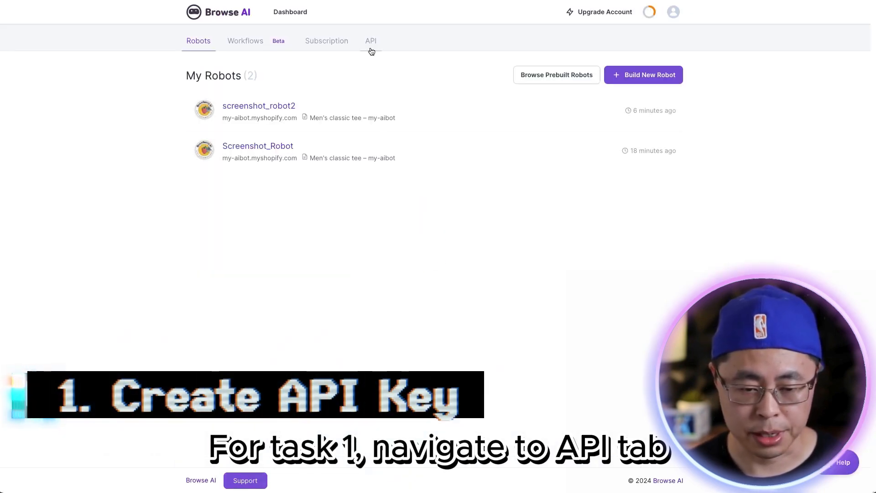
{"action": "left_click", "coordinate": [372, 43]}
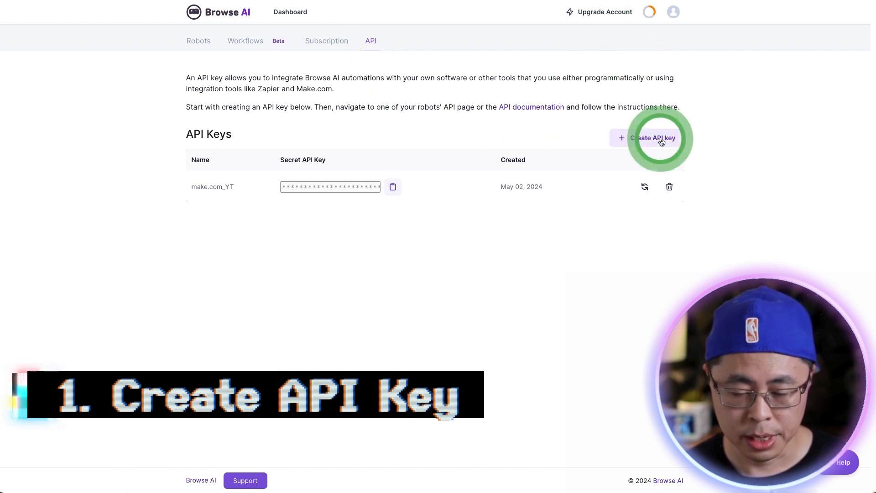
Step: Create an API key named another_API and copy its secret key
{"action": "left_click", "coordinate": [661, 142]}
{"action": "left_click", "coordinate": [593, 136]}
{"action": "type", "text": "another_API"}
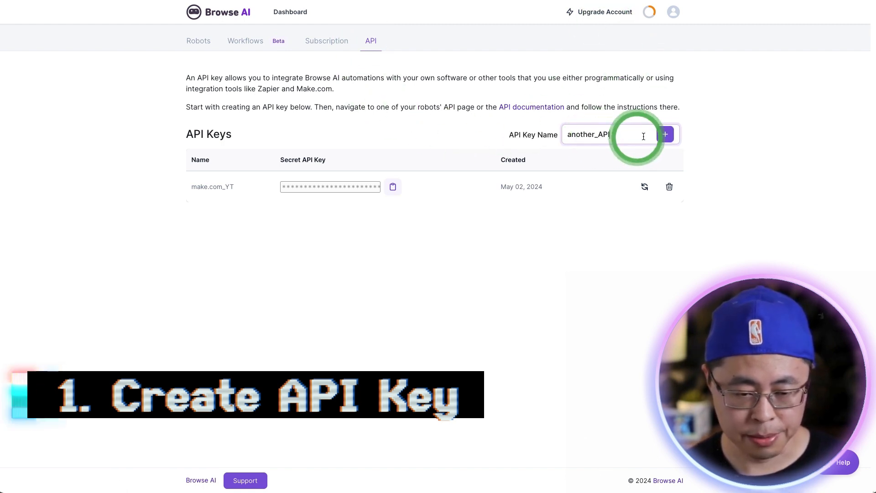
{"action": "left_click", "coordinate": [665, 135]}
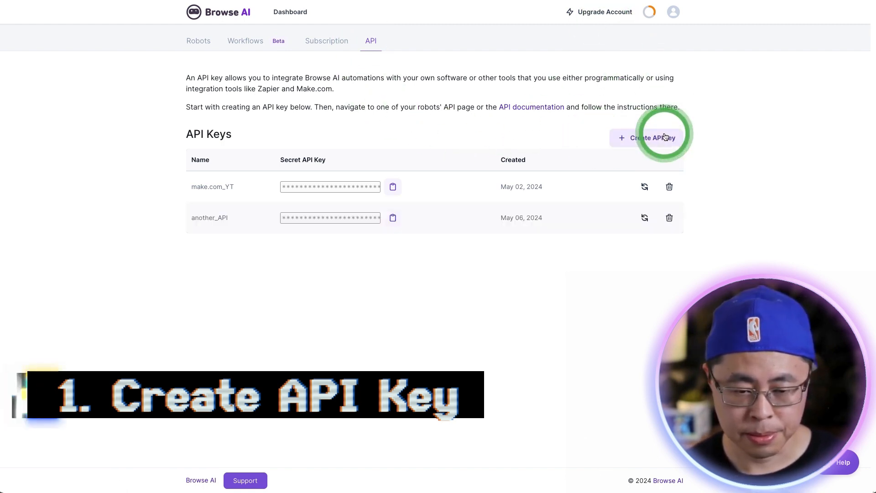
{"action": "left_click", "coordinate": [393, 218]}
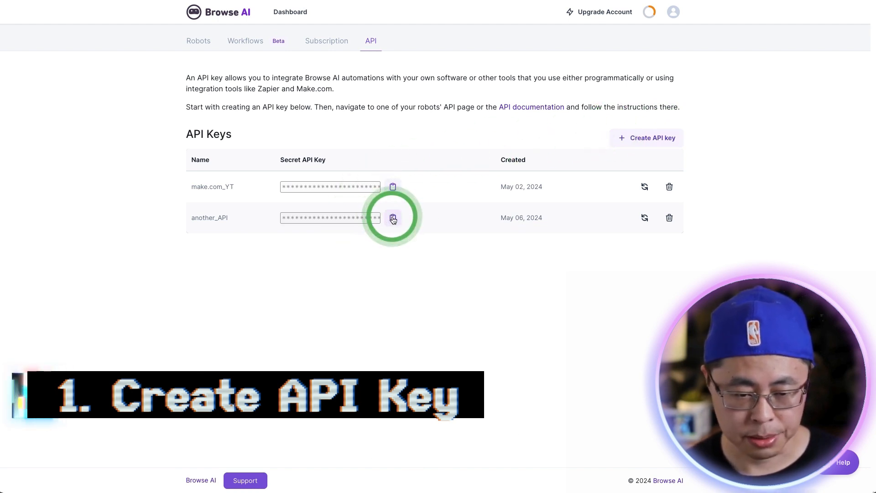
{"action": "left_click", "coordinate": [645, 76]}
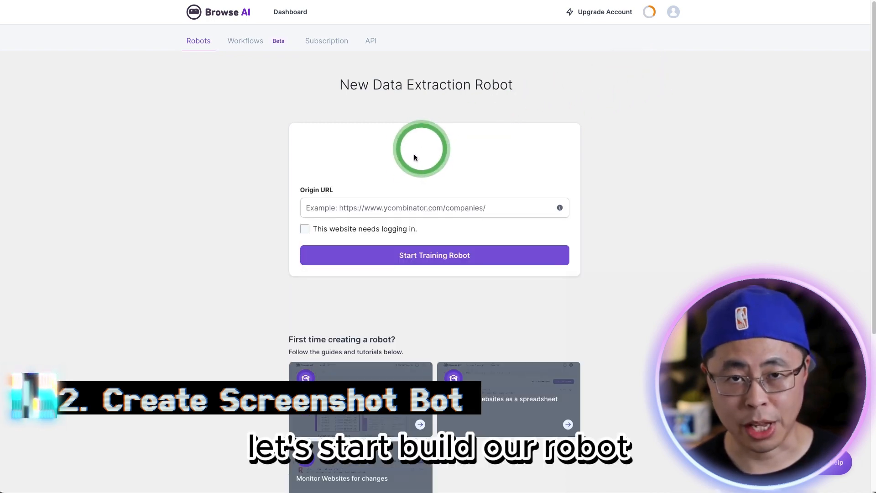
{"action": "left_click", "coordinate": [362, 207]}
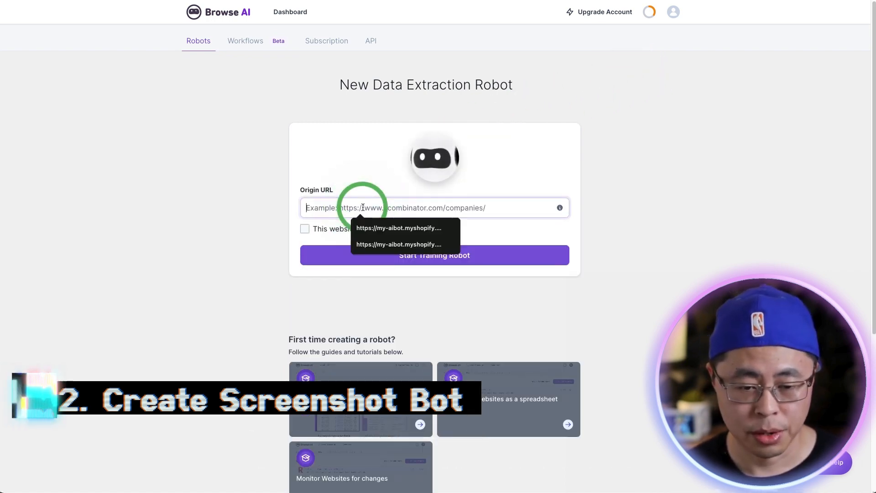
{"action": "left_click", "coordinate": [384, 228]}
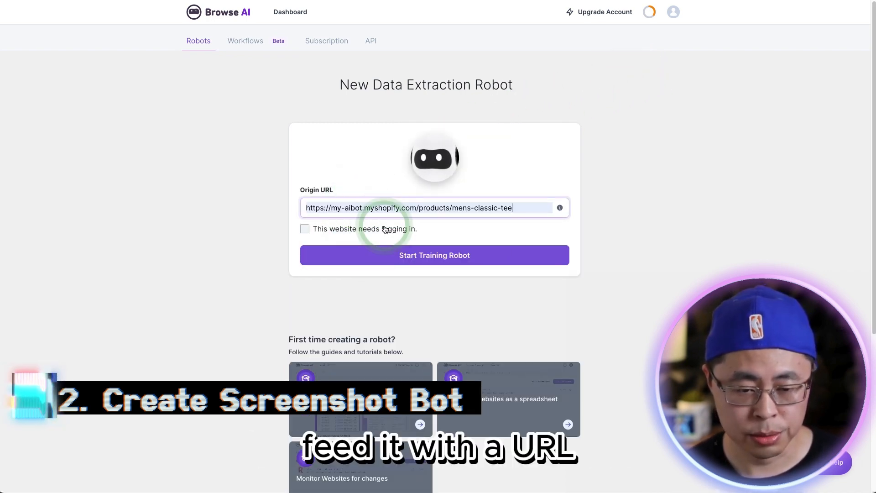
{"action": "left_click", "coordinate": [383, 257]}
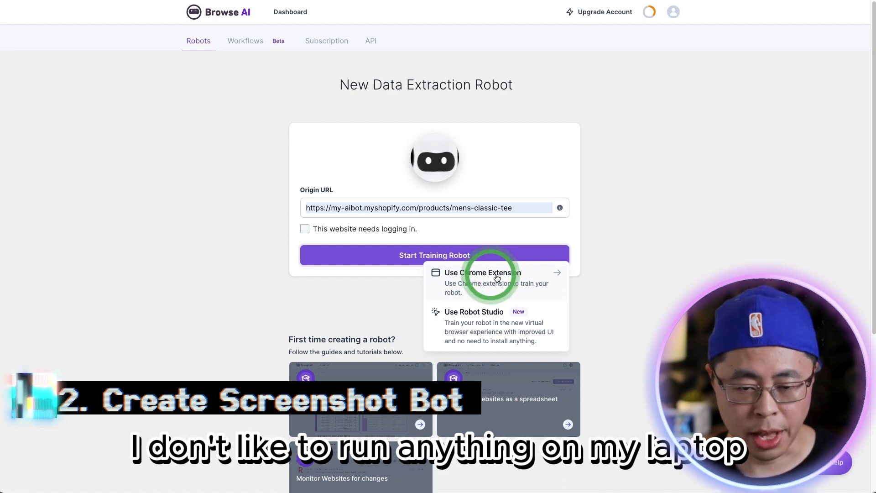
{"action": "left_click", "coordinate": [483, 330]}
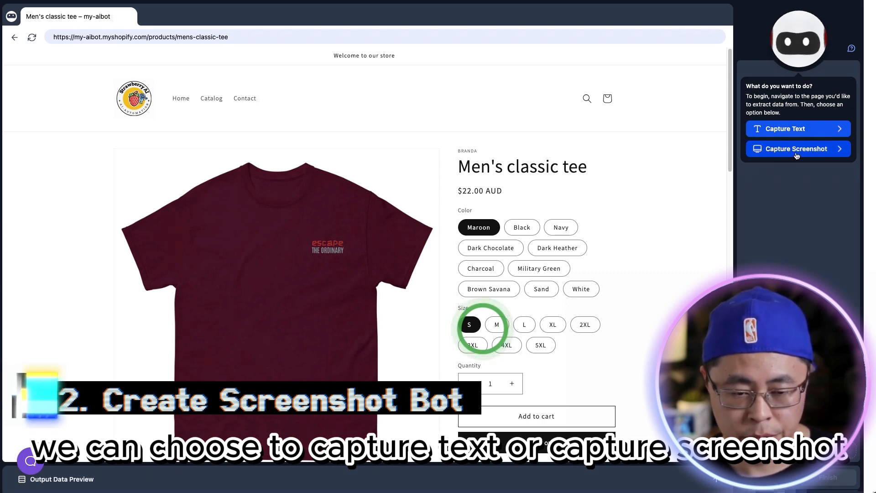
{"action": "left_click", "coordinate": [789, 129]}
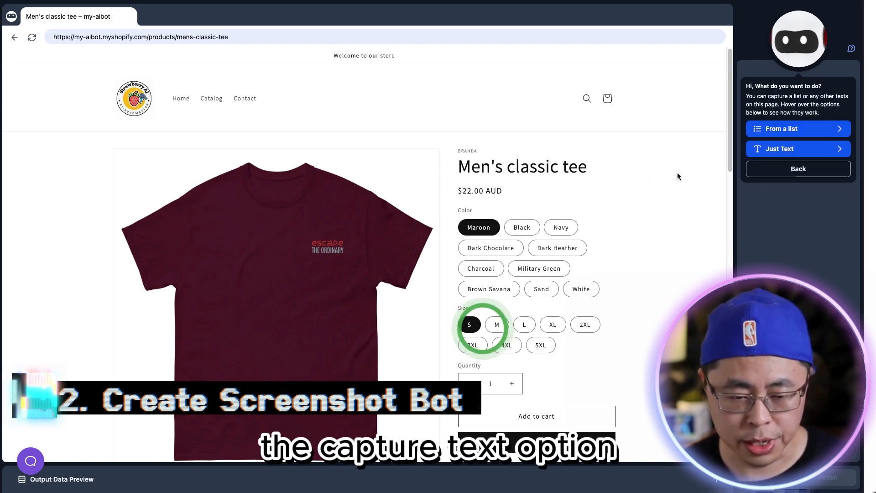
{"action": "mouse_move", "coordinate": [770, 136]}
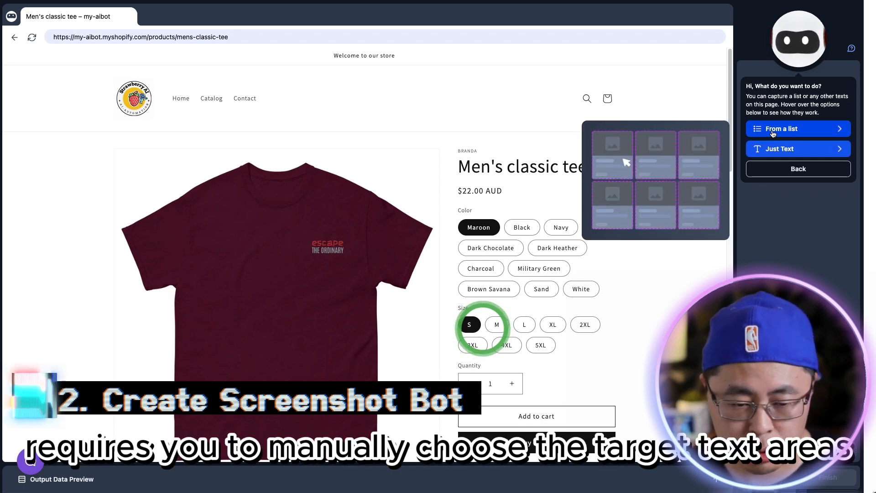
{"action": "left_click", "coordinate": [773, 133]}
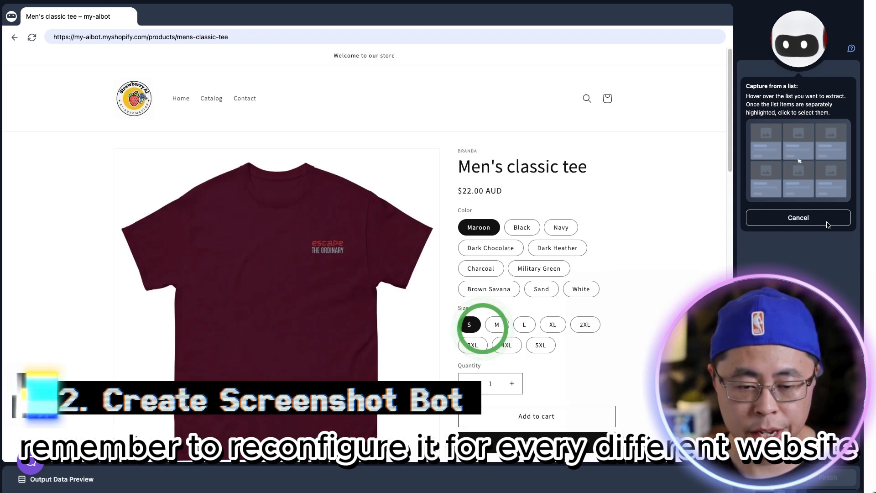
{"action": "left_click", "coordinate": [828, 222]}
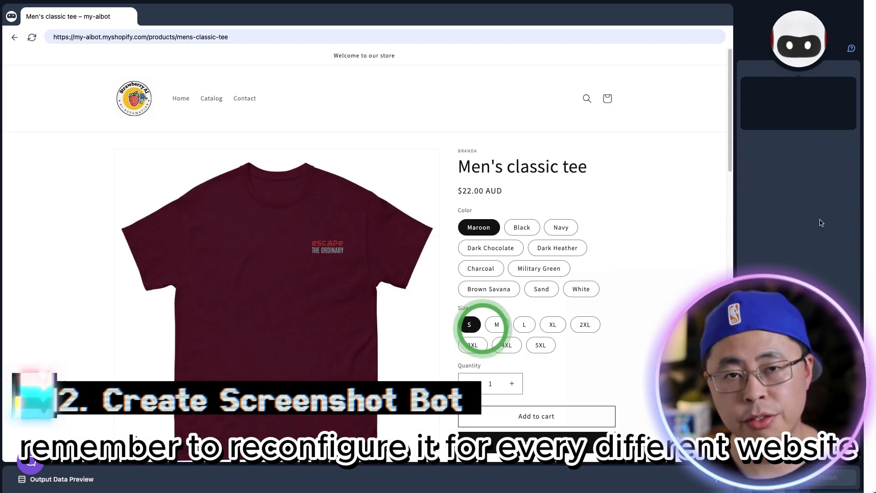
Step: Capture a screenshot of the entire page named "screenshot" and finish the robot's recording
{"action": "left_click", "coordinate": [802, 147]}
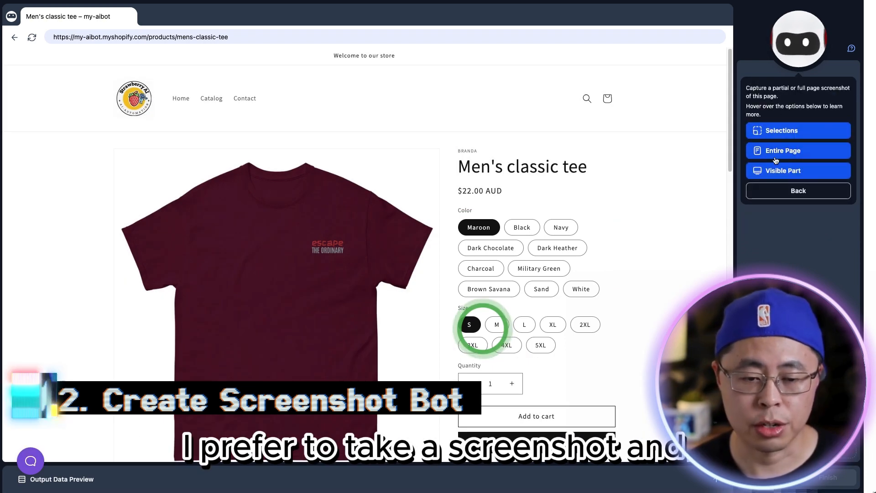
{"action": "left_click", "coordinate": [802, 151]}
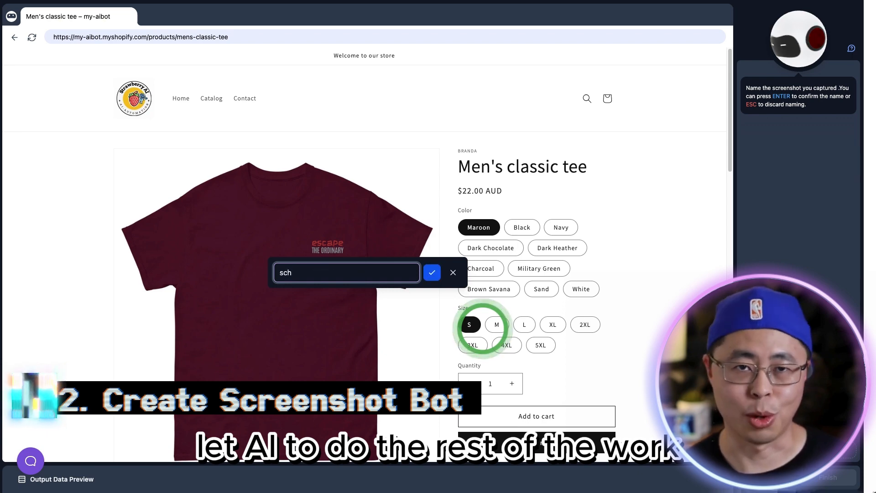
{"action": "type", "text": "screenshot"}
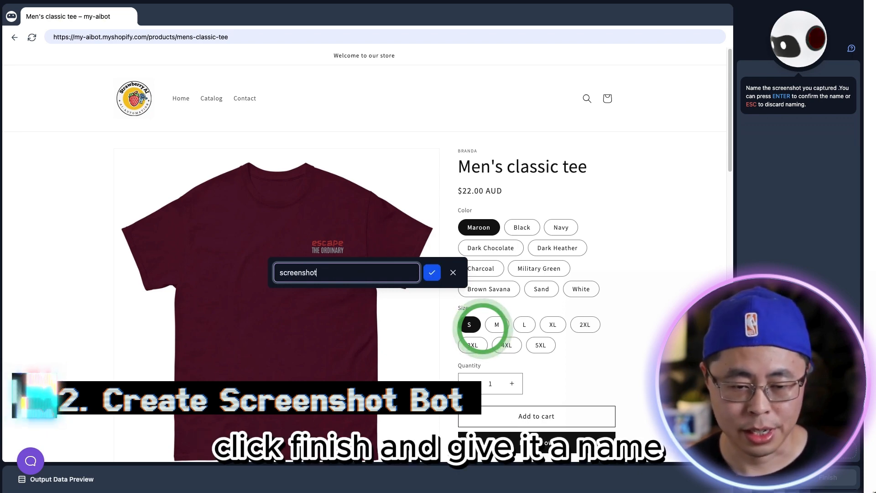
{"action": "key", "text": "Return"}
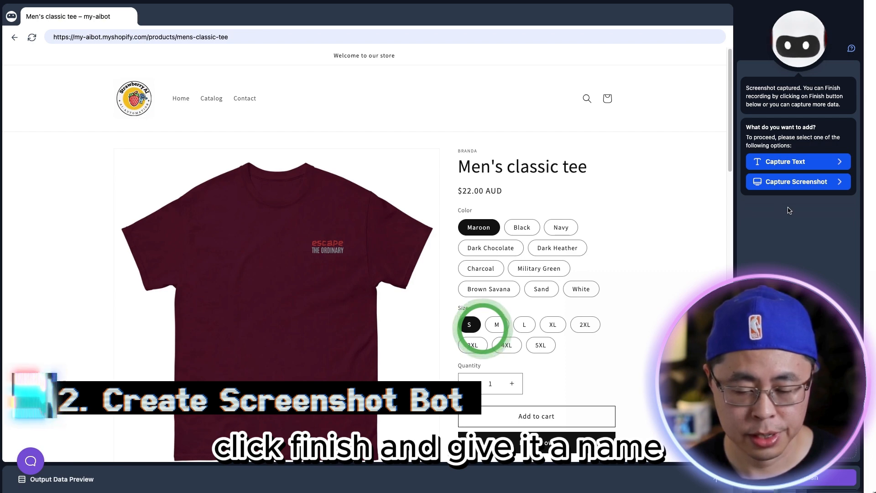
{"action": "left_click", "coordinate": [811, 480]}
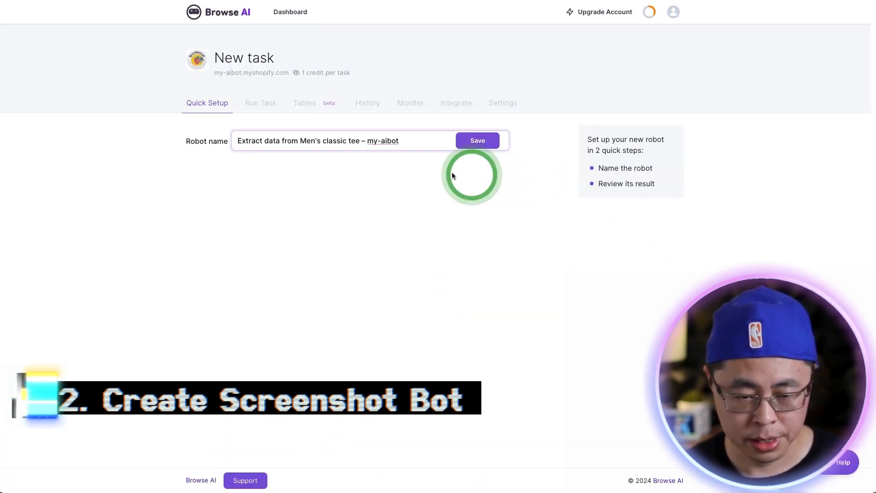
Step: Name the new robot screenshot_robot2 and save the name
{"action": "left_click_drag", "start_coordinate": [394, 142], "coordinate": [219, 140]}
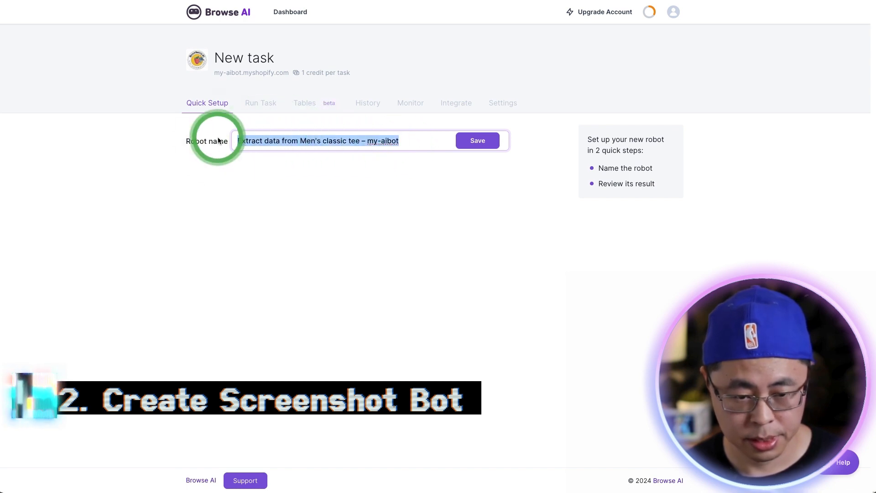
{"action": "type", "text": "S"}
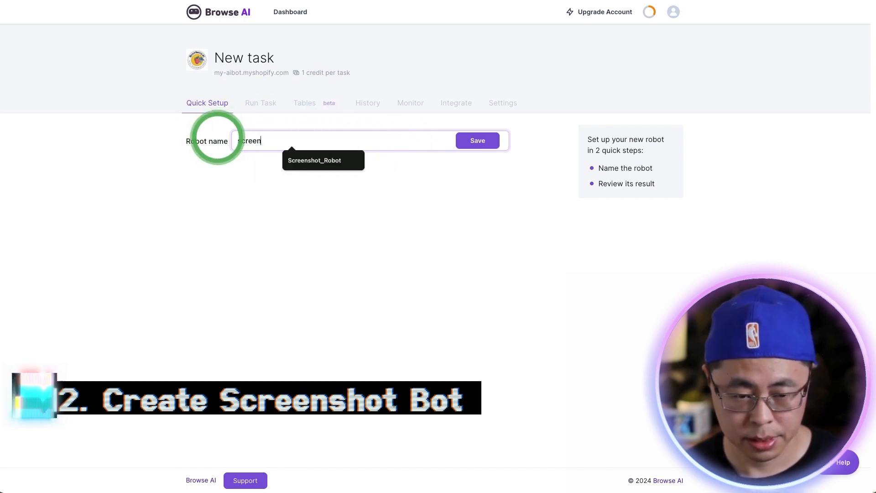
{"action": "type", "text": "creenshot_robot"}
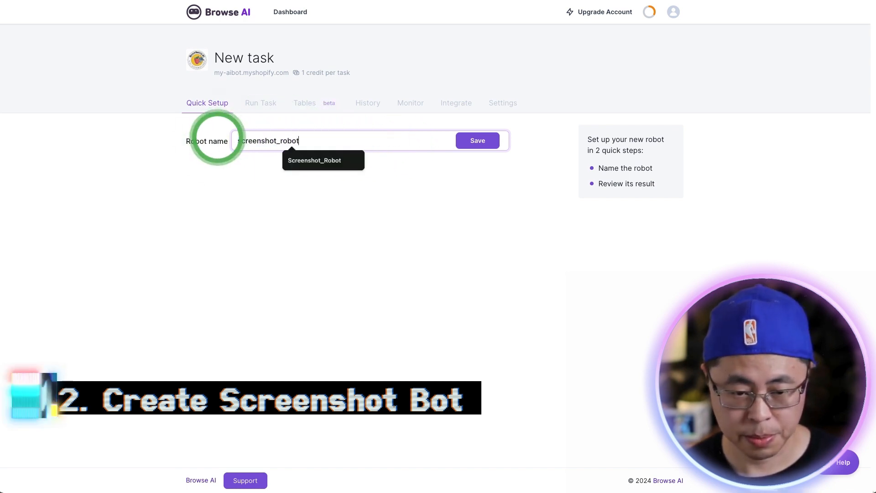
{"action": "type", "text": "2"}
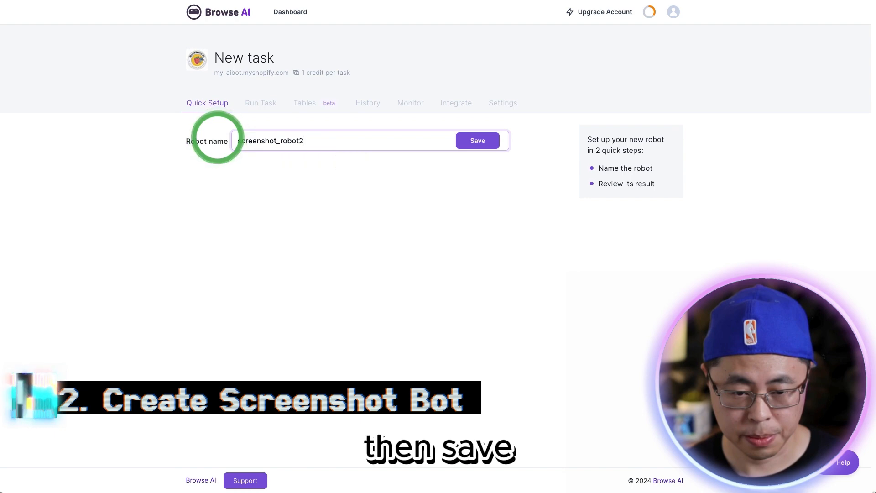
{"action": "left_click", "coordinate": [486, 142]}
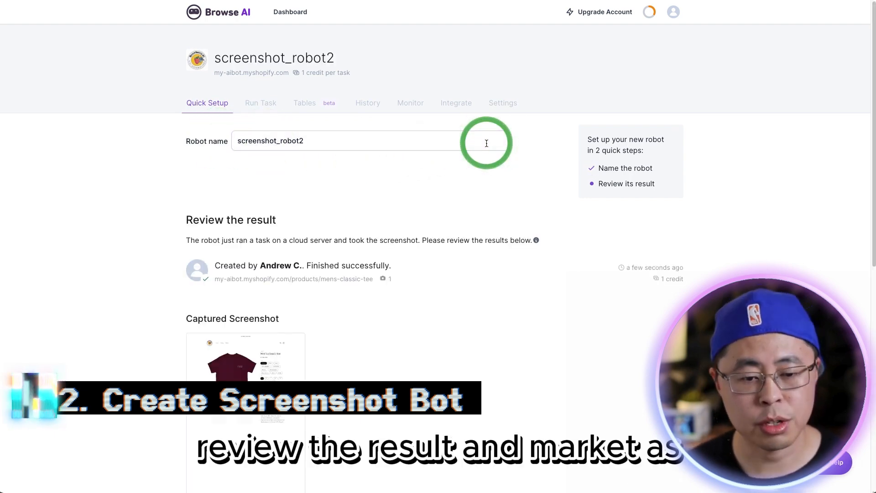
Step: Review the robot's captured screenshot and final screen and approve the result as looking good
{"action": "scroll", "coordinate": [458, 250], "scroll_direction": "down", "scroll_amount": 9}
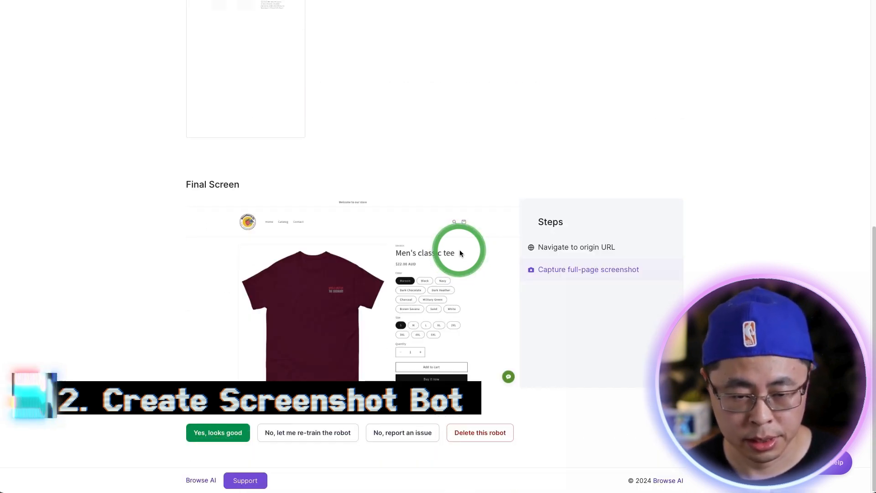
{"action": "left_click", "coordinate": [223, 431]}
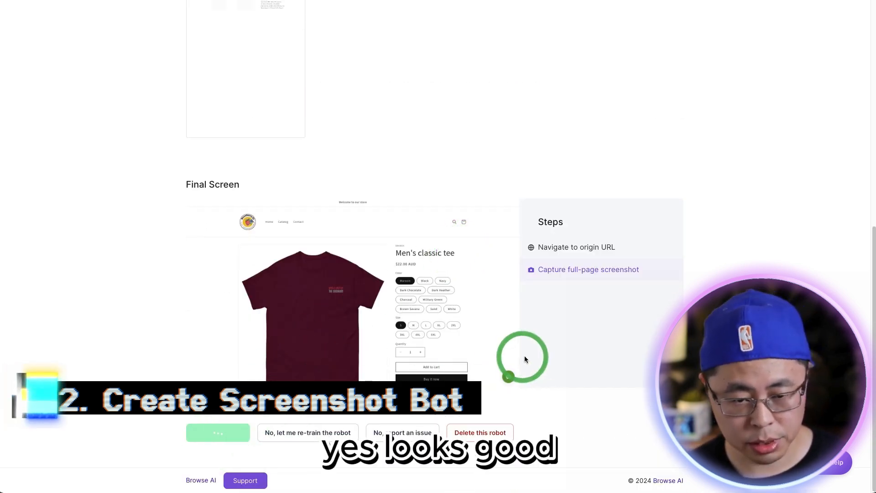
{"action": "scroll", "coordinate": [702, 317], "scroll_direction": "down", "scroll_amount": 1}
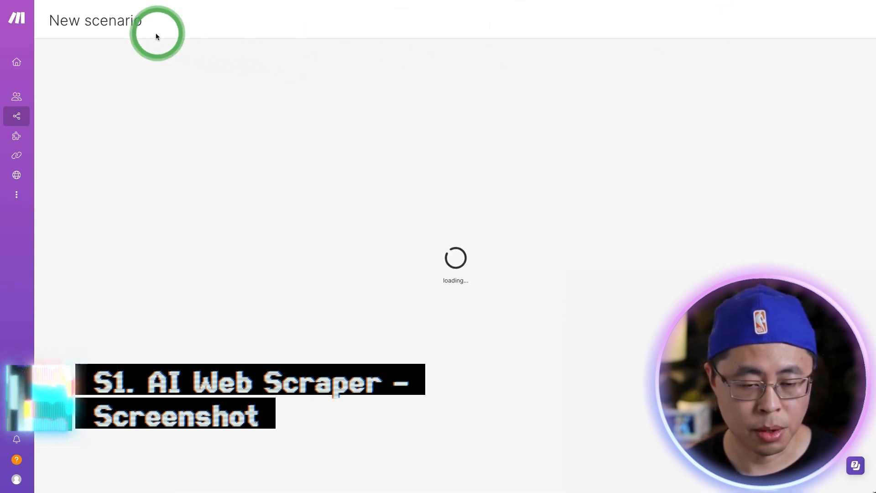
Step: In Make, rename the new scenario 001a_WebScraper_Screenshot_AI_Agent and add an Airtable Watch Records trigger
{"action": "left_click", "coordinate": [107, 20]}
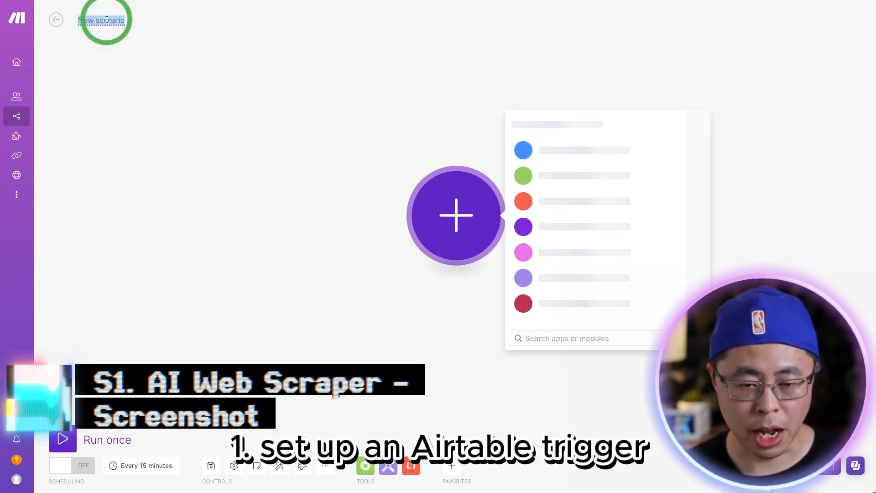
{"action": "type", "text": "001a_WebScraper_Screenshot_AI_Agent"}
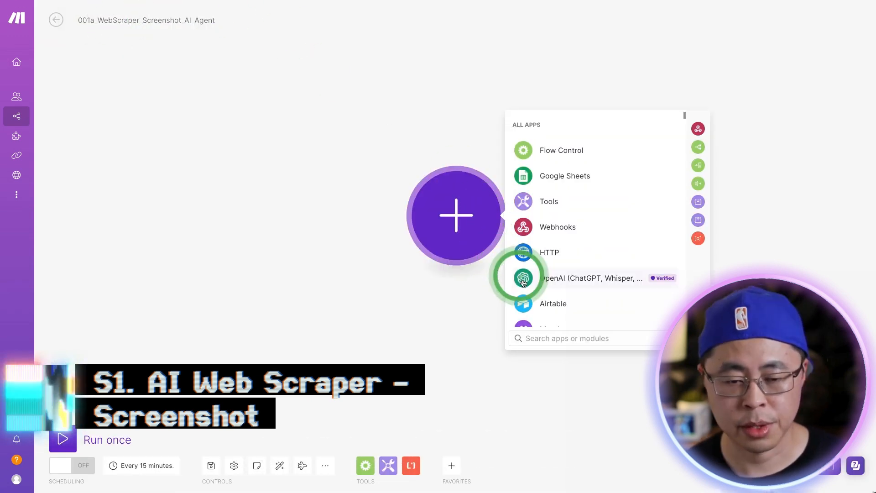
{"action": "left_click", "coordinate": [535, 298]}
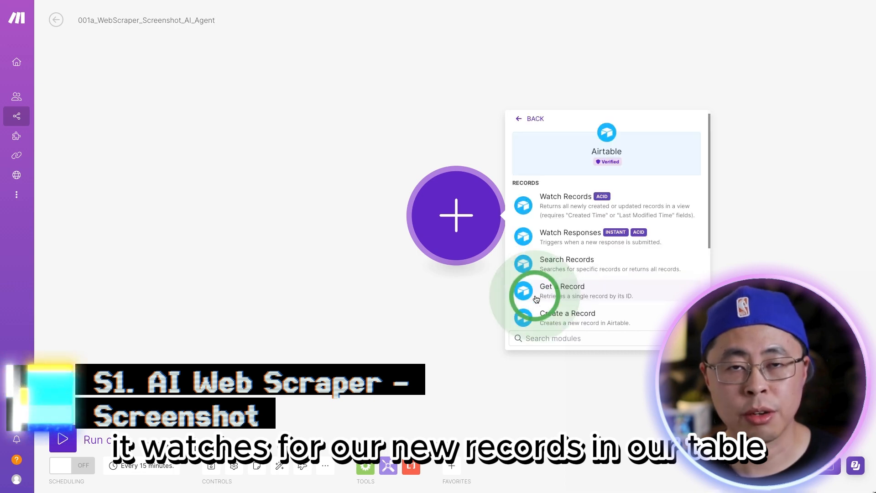
{"action": "left_click", "coordinate": [559, 201]}
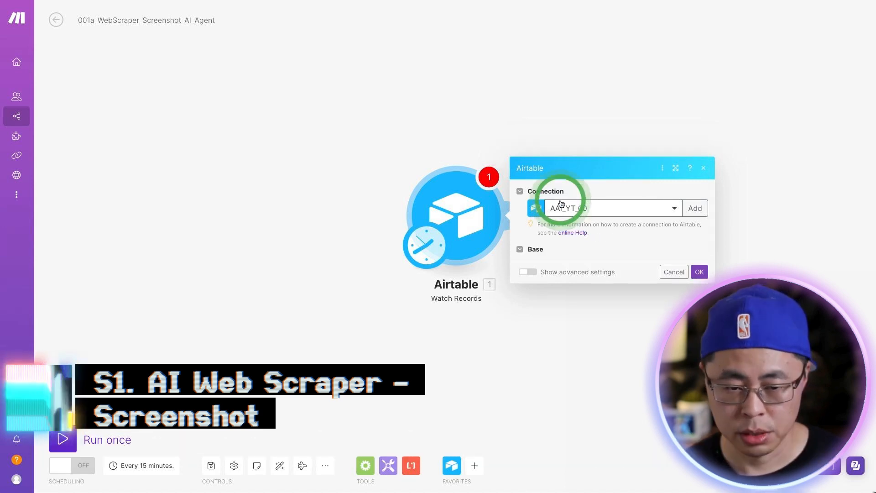
Step: Set the Airtable Watch Records trigger to the Youtube_Demo-00 base and the AI_WebScraper_Table table
{"action": "left_click", "coordinate": [573, 252]}
{"action": "left_click", "coordinate": [574, 266]}
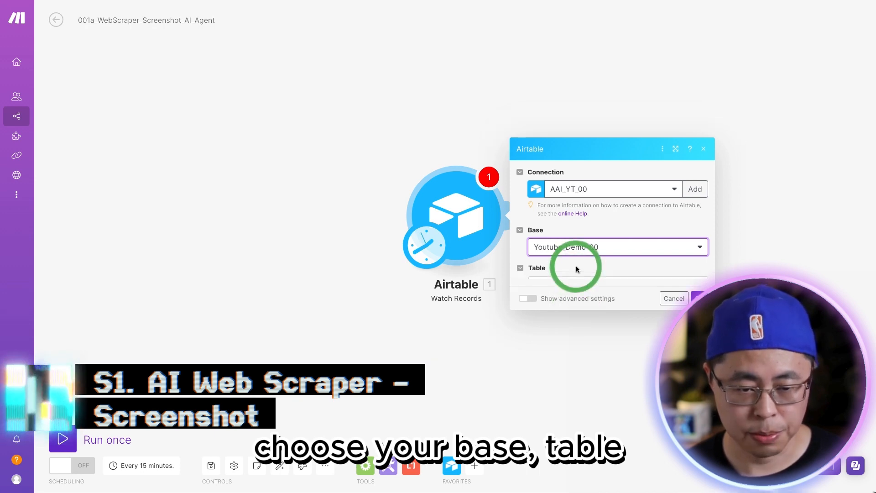
{"action": "left_click", "coordinate": [576, 270]}
{"action": "left_click", "coordinate": [575, 285]}
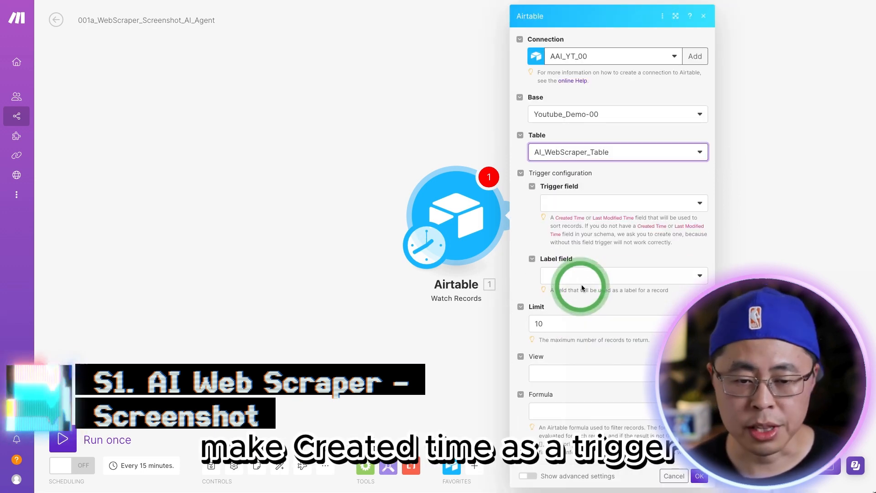
Step: Use Created time as the trigger field and URL as the label field, and save the Watch Records settings
{"action": "left_click", "coordinate": [591, 202]}
{"action": "left_click", "coordinate": [592, 220]}
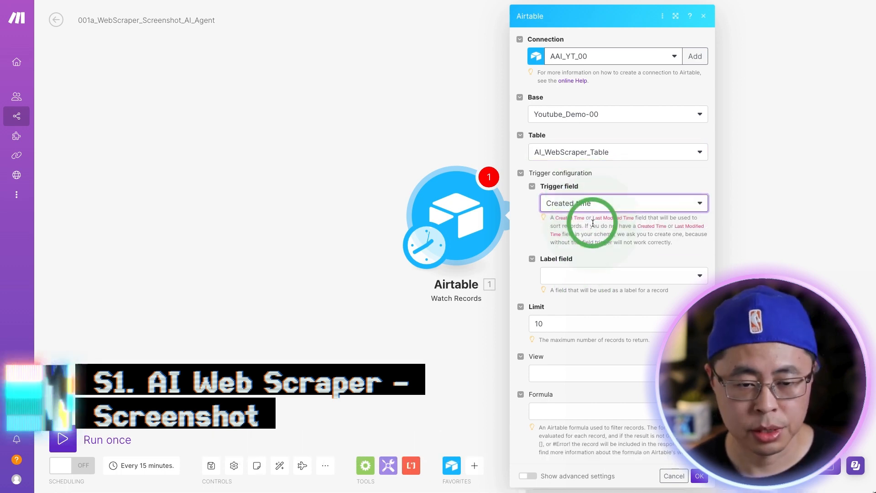
{"action": "left_click", "coordinate": [566, 276]}
{"action": "left_click", "coordinate": [569, 294]}
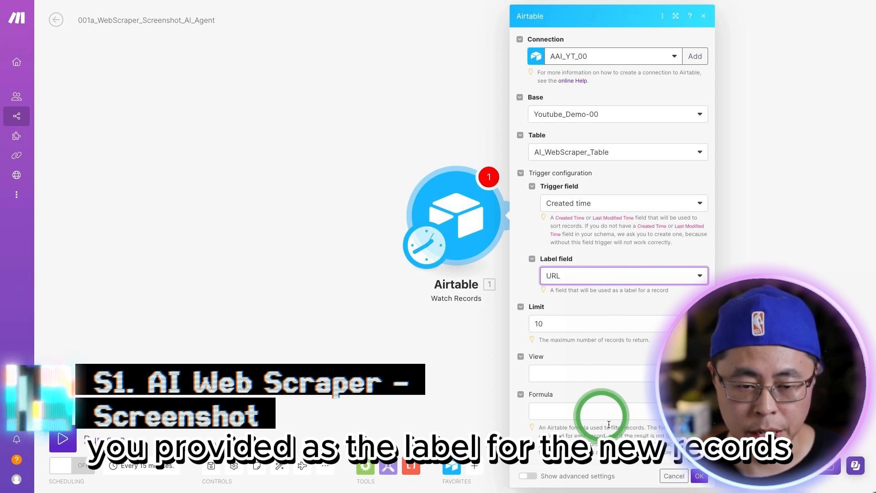
{"action": "left_click", "coordinate": [697, 477]}
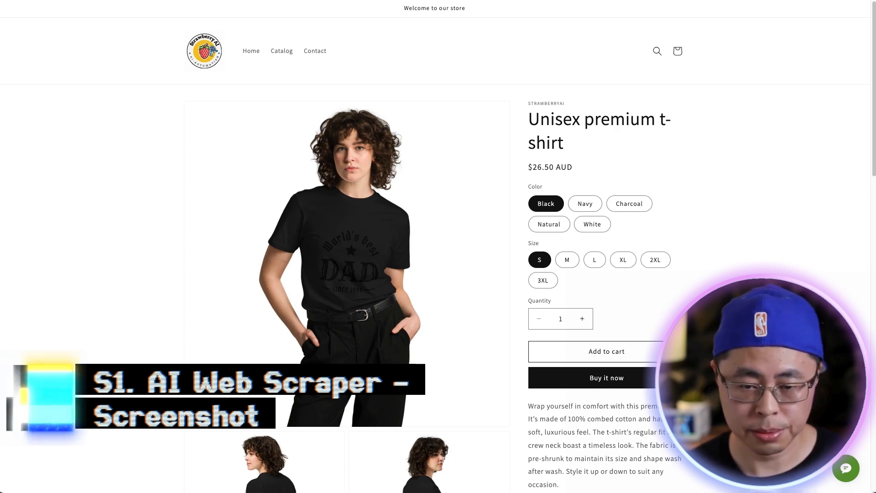
Step: In Airtable, paste the Unisex premium t-shirt product page link into the URL field of the first AI_WebScraper_Table record
{"action": "left_click", "coordinate": [215, 81]}
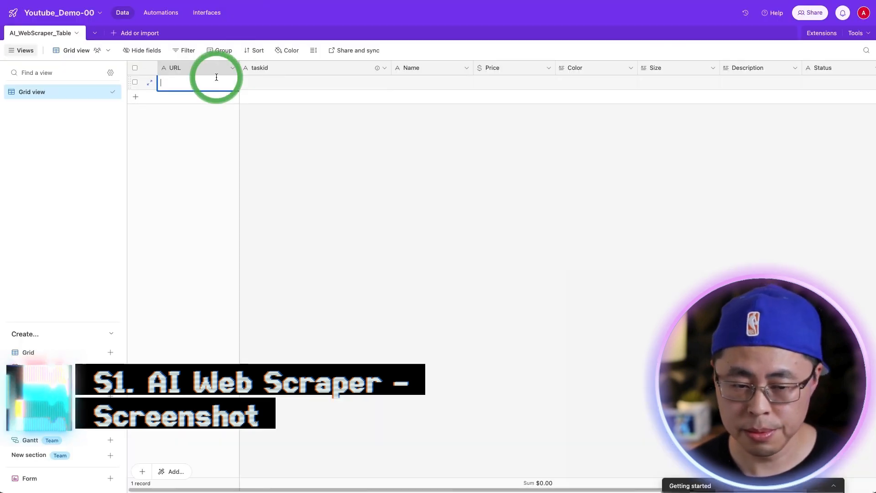
{"action": "key", "text": "ctrl+v"}
{"action": "left_click", "coordinate": [302, 117]}
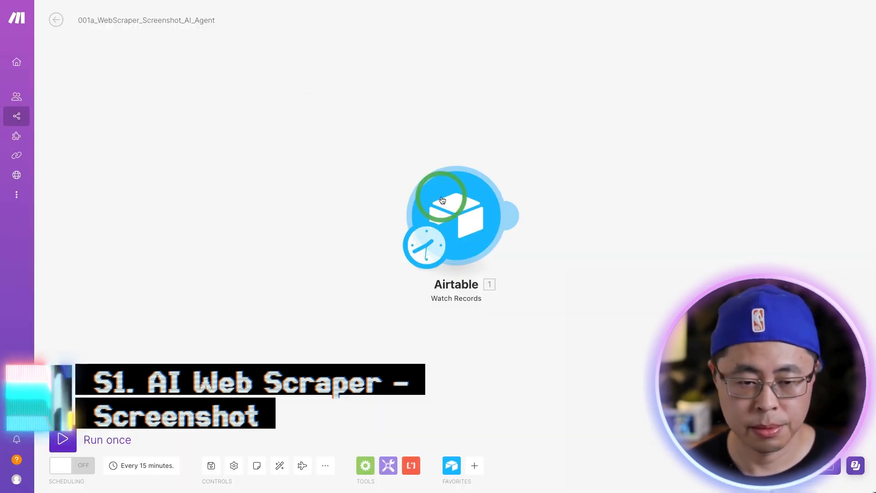
Step: In Make, run only the Airtable Watch Records module and inspect its output bundle
{"action": "right_click", "coordinate": [455, 202]}
{"action": "left_click", "coordinate": [477, 219]}
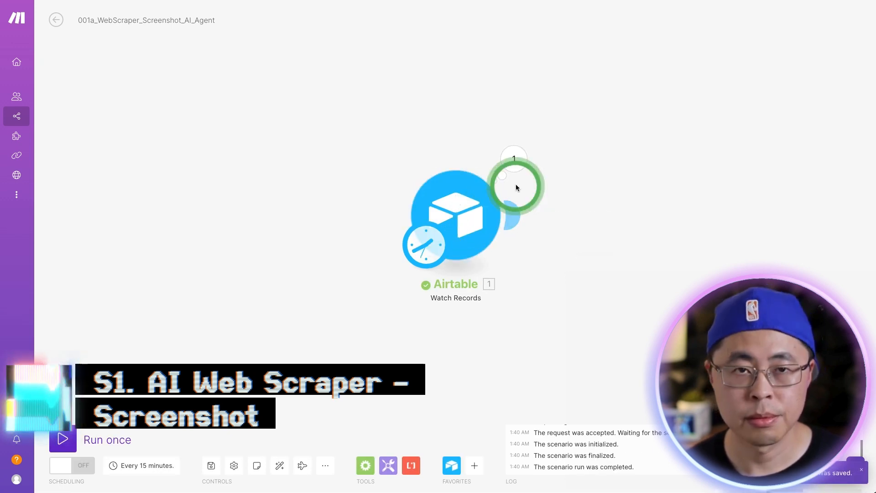
{"action": "left_click", "coordinate": [514, 161]}
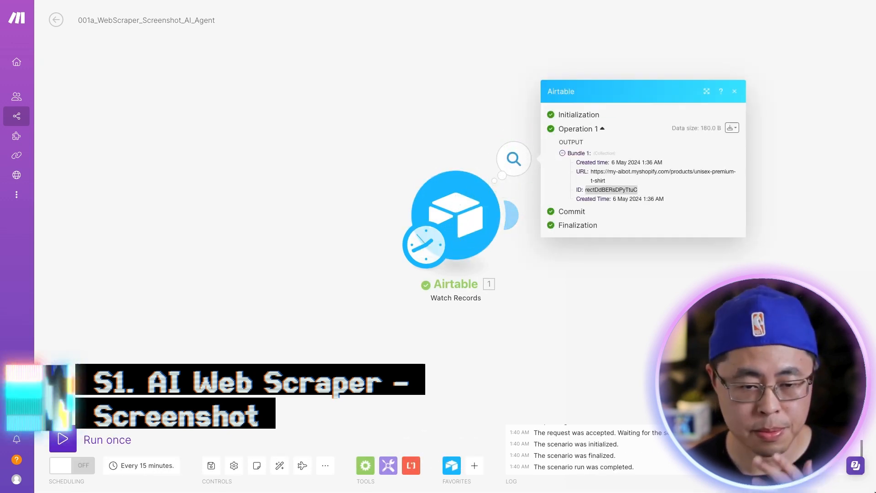
{"action": "left_click", "coordinate": [734, 91]}
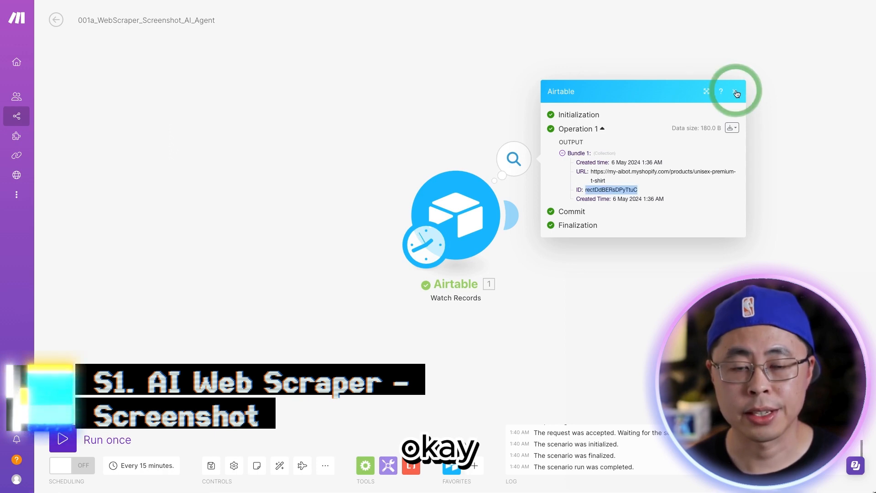
Step: Add a Browse AI Run a Task module after the Airtable Watch Records trigger
{"action": "left_click_drag", "start_coordinate": [693, 264], "coordinate": [466, 248]}
{"action": "left_click", "coordinate": [295, 220]}
{"action": "left_click", "coordinate": [498, 301]}
{"action": "type", "text": "browse ai"}
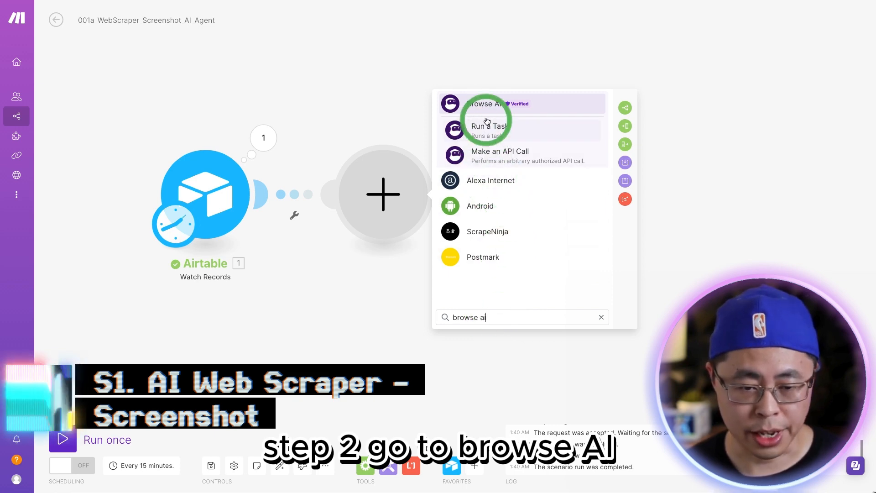
{"action": "left_click", "coordinate": [485, 104]}
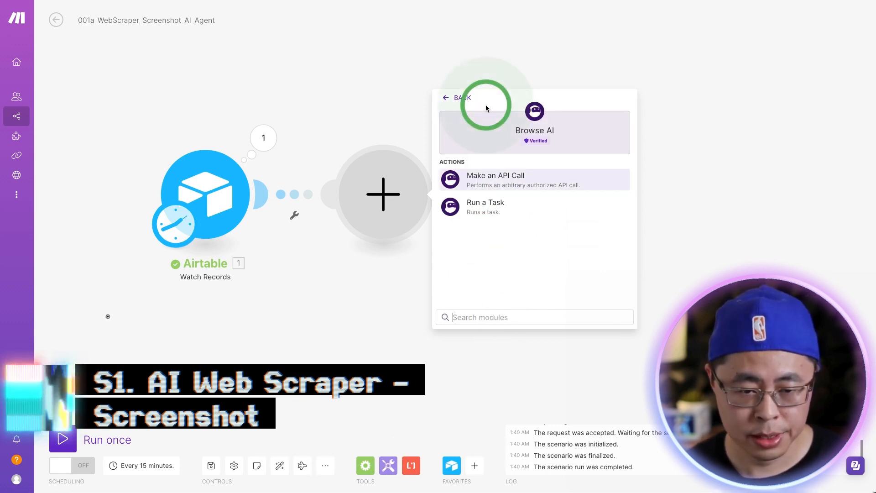
{"action": "left_click", "coordinate": [484, 203]}
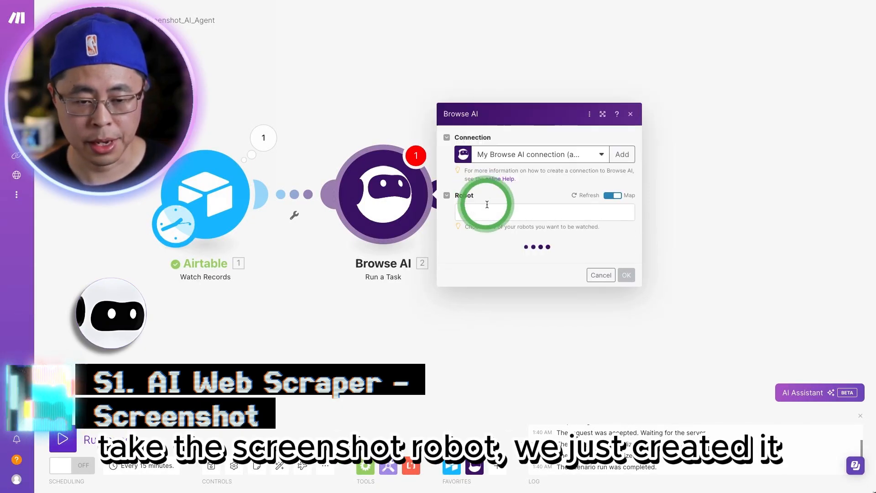
Step: Set the Browse AI robot to Screenshot_Robot, map Origin URL to the Watch Records URL, and save the module
{"action": "left_click", "coordinate": [608, 196]}
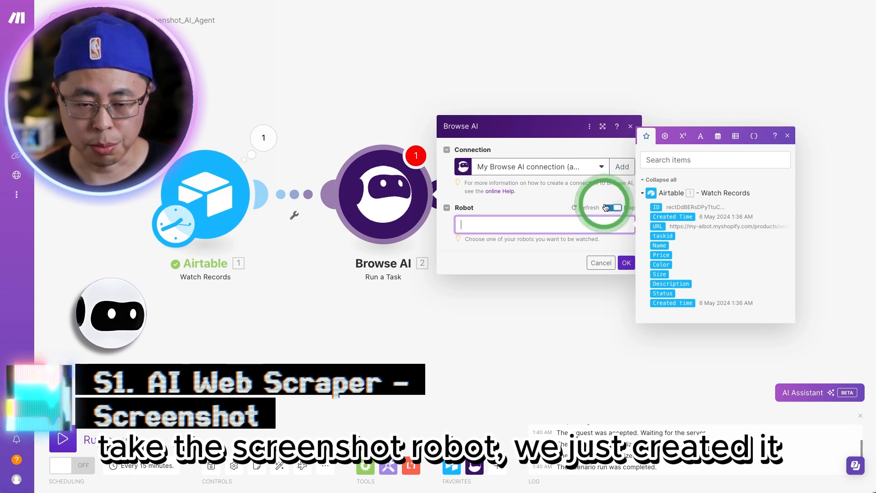
{"action": "left_click", "coordinate": [564, 224]}
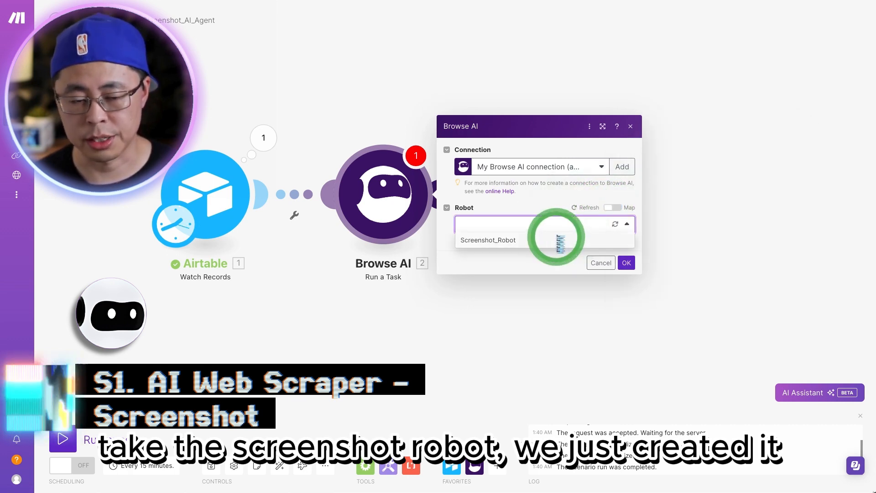
{"action": "left_click", "coordinate": [559, 241]}
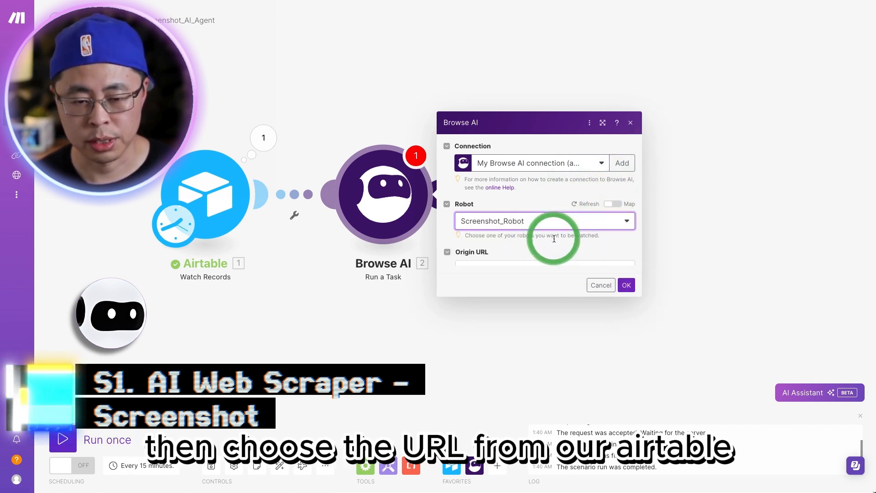
{"action": "left_click", "coordinate": [520, 257]}
{"action": "left_click_drag", "start_coordinate": [518, 255], "coordinate": [457, 248]}
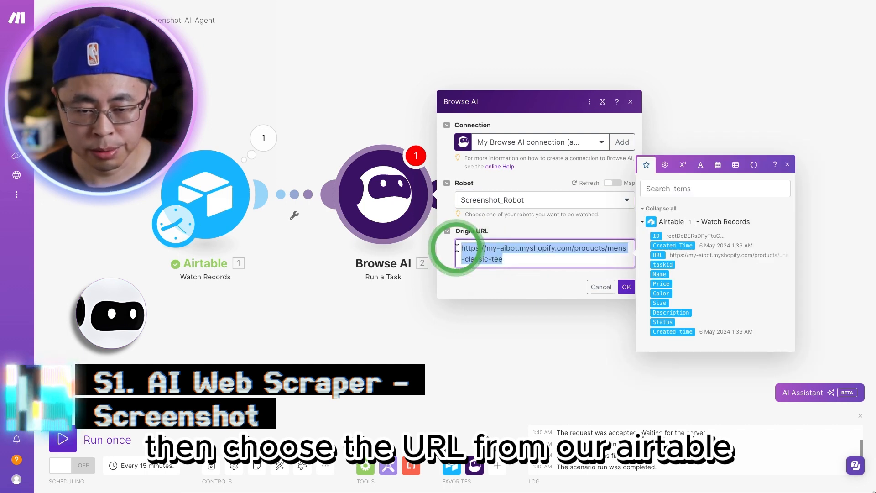
{"action": "key", "text": "BackSpace"}
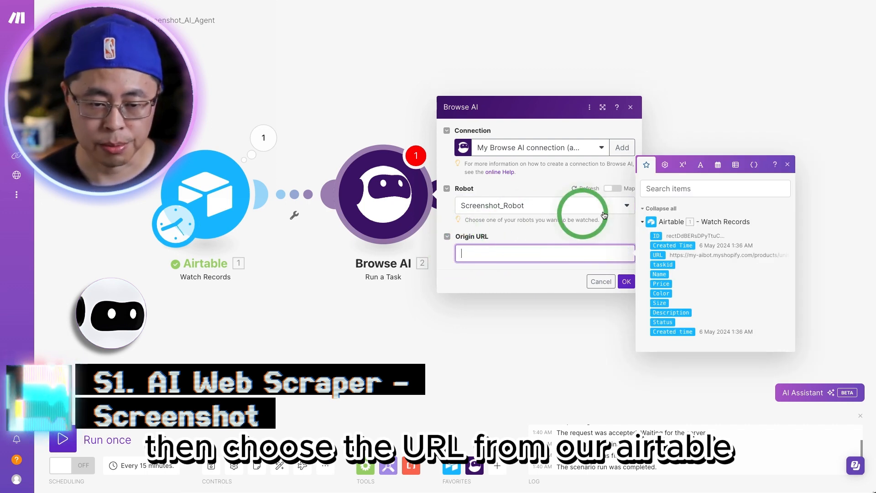
{"action": "left_click", "coordinate": [661, 256]}
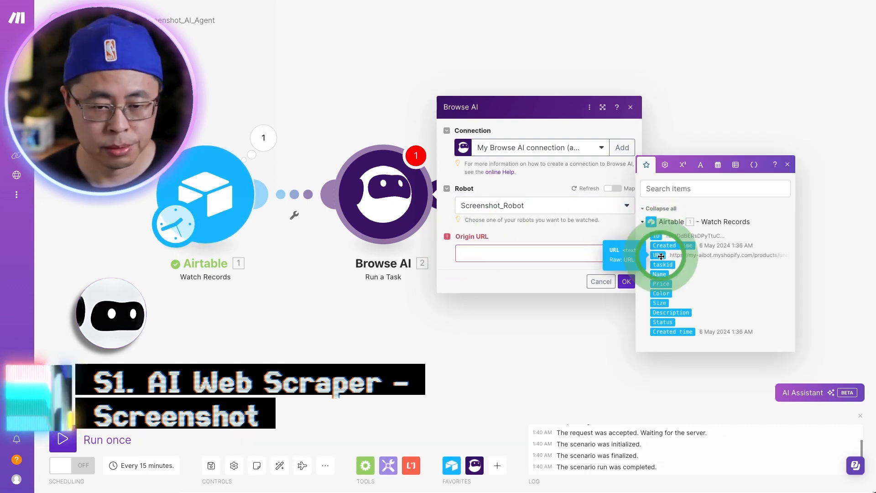
{"action": "left_click", "coordinate": [625, 281]}
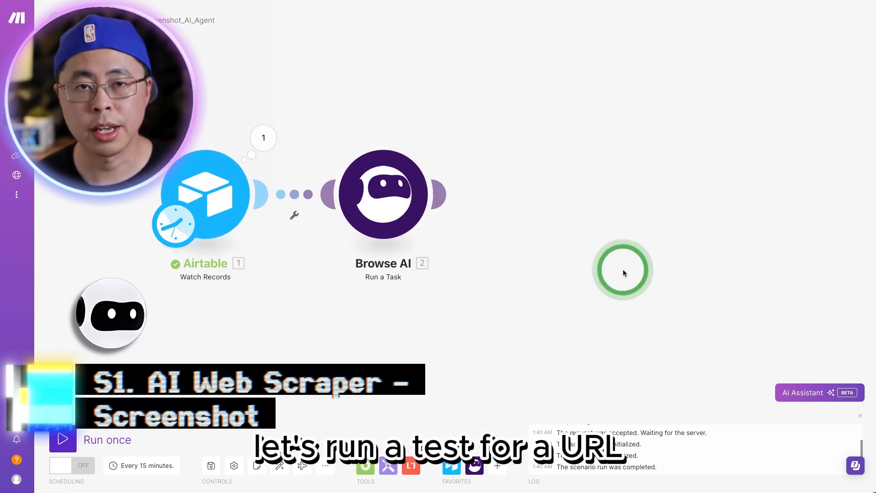
Step: Run only the Browse AI module with the Unisex premium t-shirt page URL and inspect the Task ID in its output
{"action": "right_click", "coordinate": [387, 191]}
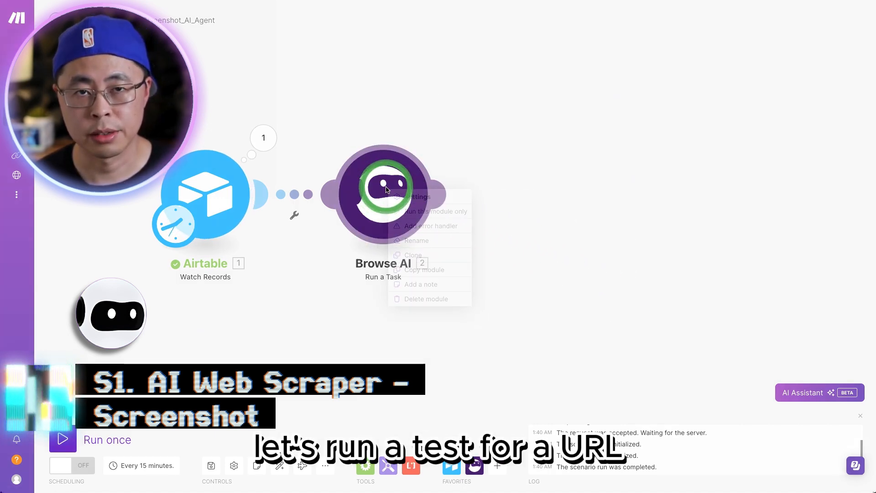
{"action": "left_click", "coordinate": [424, 211]}
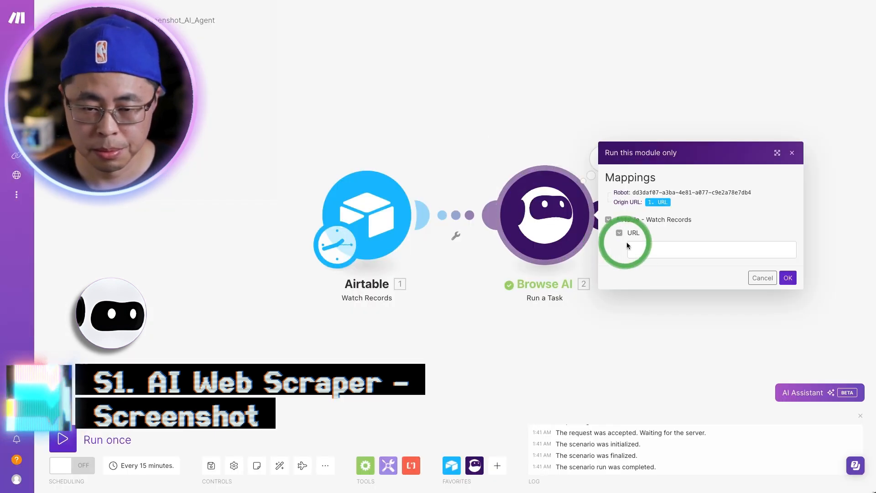
{"action": "type", "text": "https://my-aibot.myshopify.com/products/unisex-premium-t-shirt"}
{"action": "left_click", "coordinate": [788, 277]}
{"action": "left_click", "coordinate": [424, 139]}
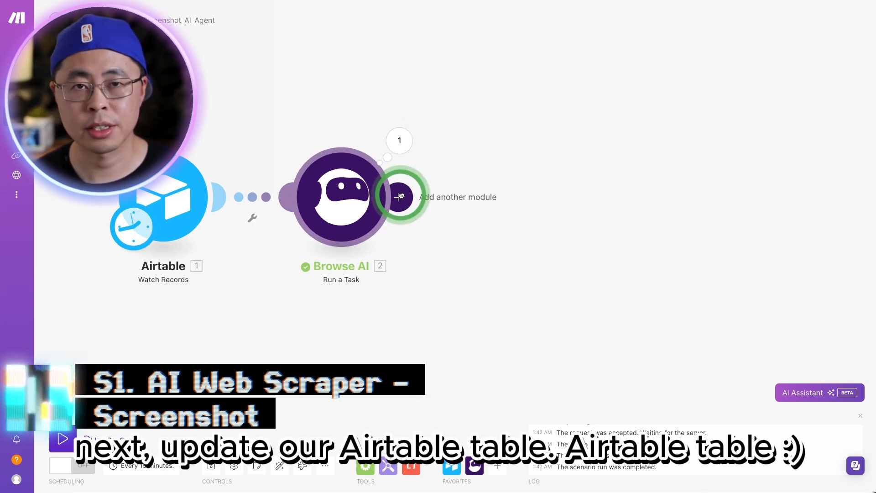
Step: Add an Airtable Update a Record module after Browse AI, using the Youtube_Demo-00 base and AI_WebScraper_Table table
{"action": "left_click", "coordinate": [400, 196]}
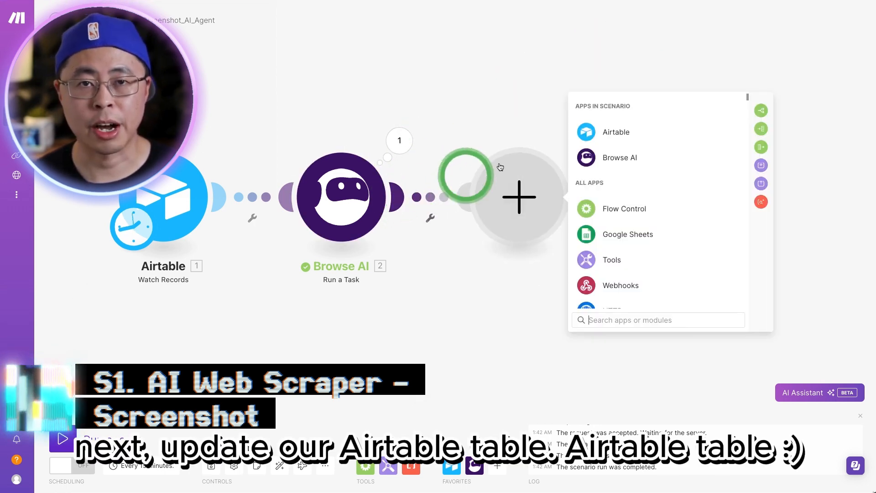
{"action": "left_click", "coordinate": [611, 130]}
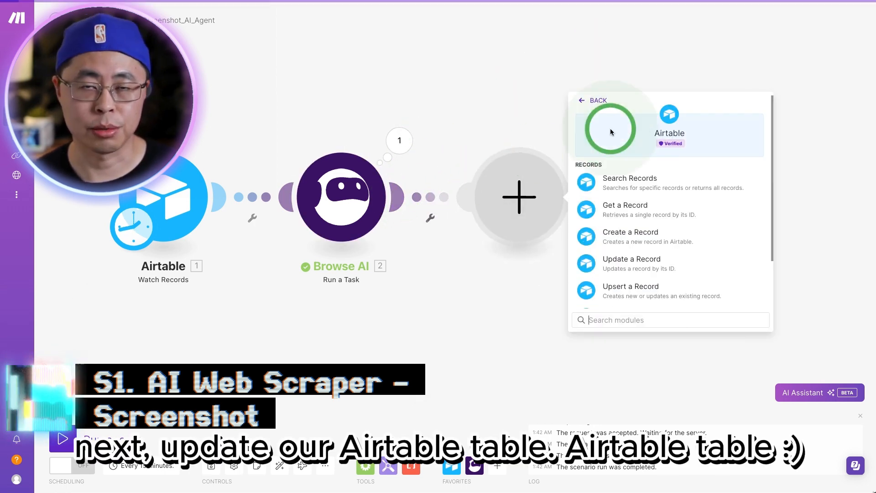
{"action": "left_click", "coordinate": [635, 261]}
{"action": "left_click", "coordinate": [659, 182]}
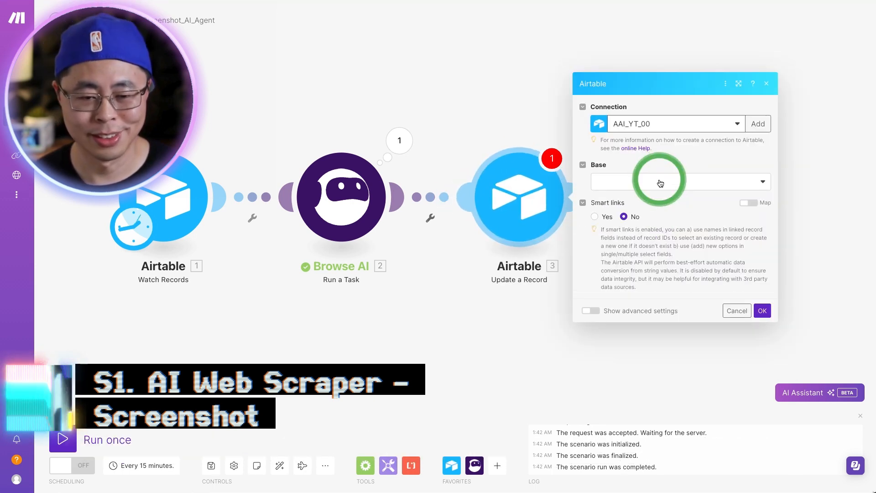
{"action": "left_click", "coordinate": [665, 196]}
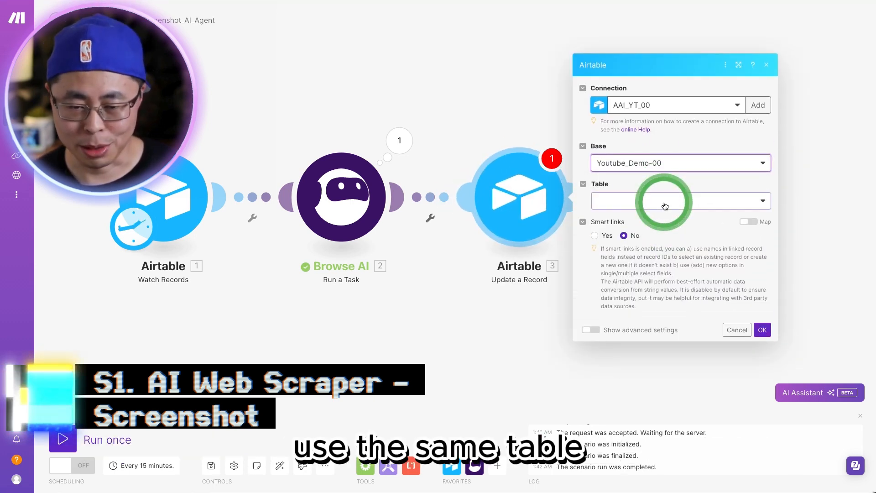
{"action": "left_click", "coordinate": [664, 205]}
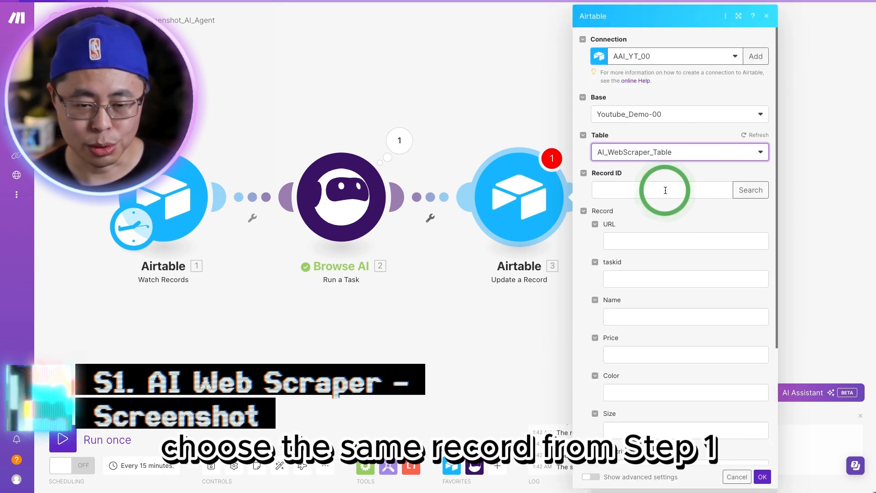
Step: Map Record ID to the Watch Records ID and taskid to the Browse AI Task ID, and save the update module
{"action": "left_click", "coordinate": [666, 190]}
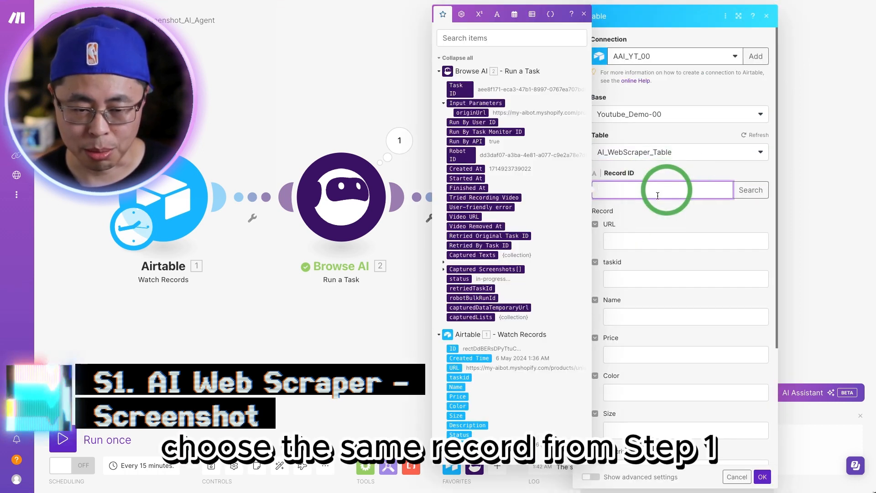
{"action": "left_click", "coordinate": [453, 348]}
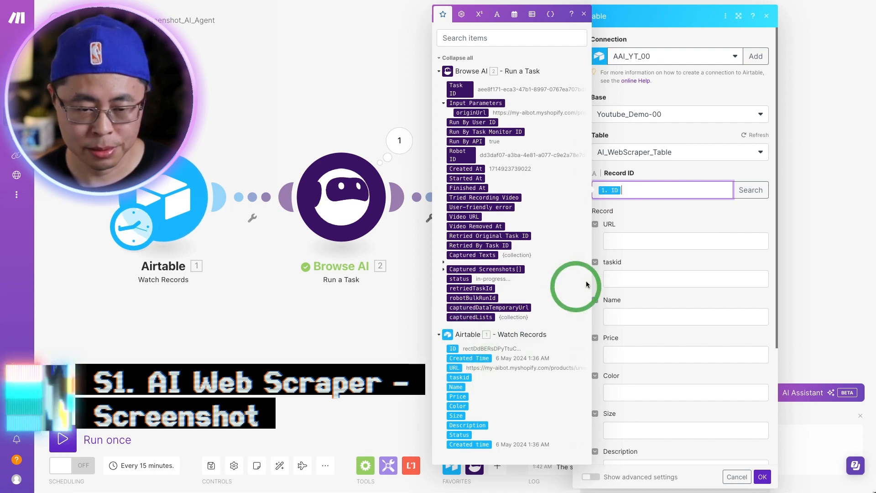
{"action": "left_click", "coordinate": [636, 286]}
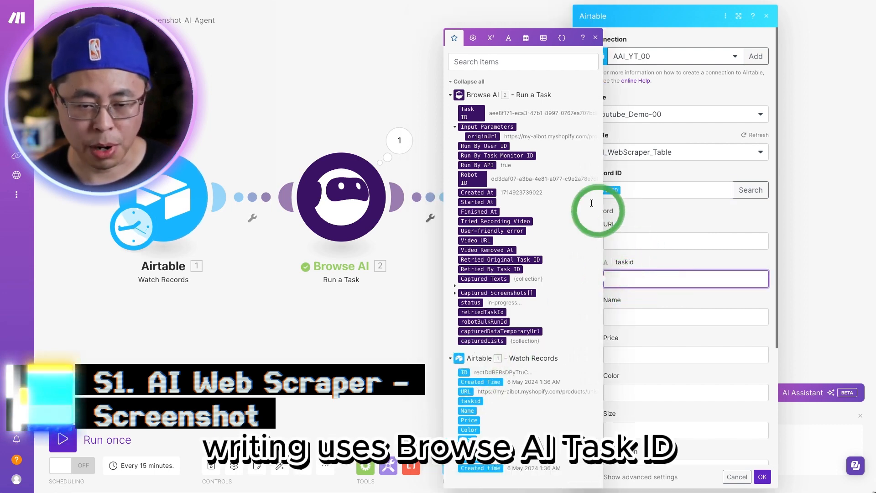
{"action": "left_click", "coordinate": [477, 120]}
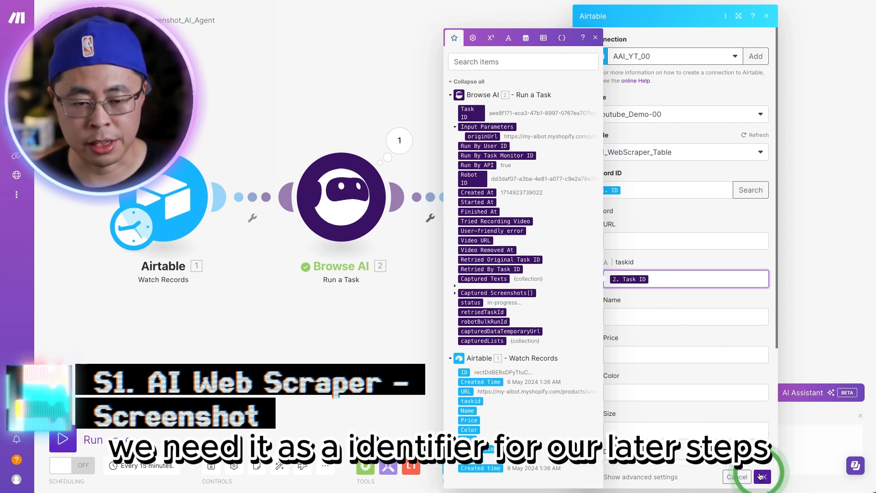
{"action": "left_click", "coordinate": [761, 477]}
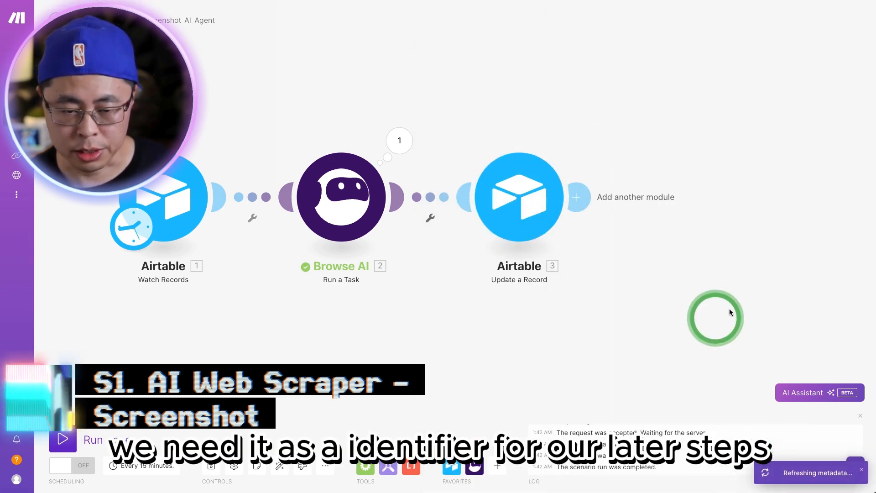
Step: Test-run only the Airtable Update a Record module with the record ID and the Browse AI Task ID
{"action": "left_click_drag", "start_coordinate": [729, 308], "coordinate": [564, 275]}
{"action": "right_click", "coordinate": [379, 175]}
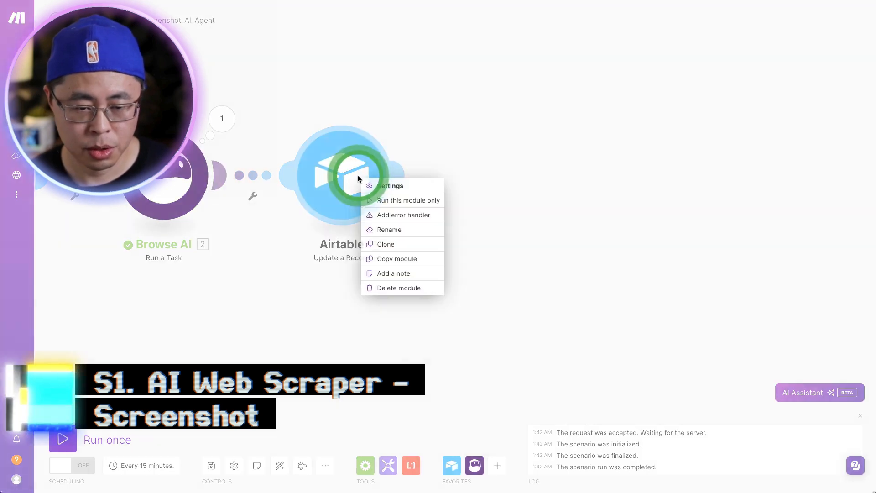
{"action": "left_click", "coordinate": [387, 201]}
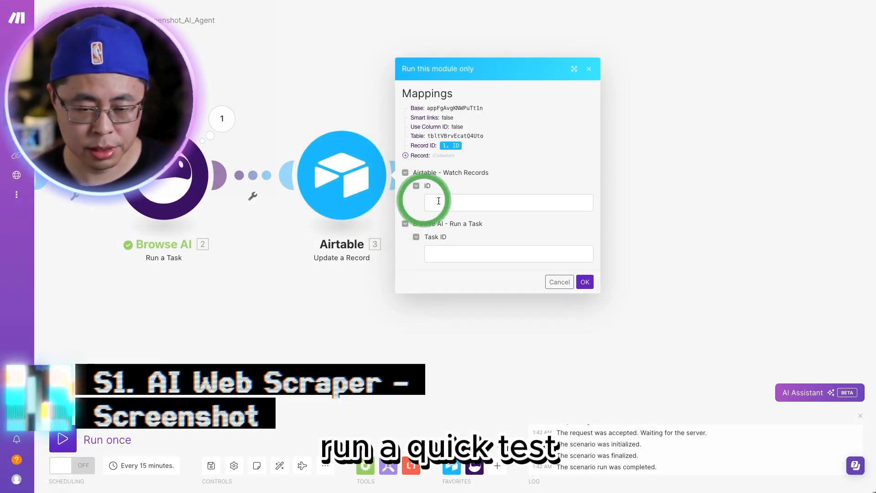
{"action": "left_click", "coordinate": [486, 204]}
{"action": "left_click", "coordinate": [584, 282]}
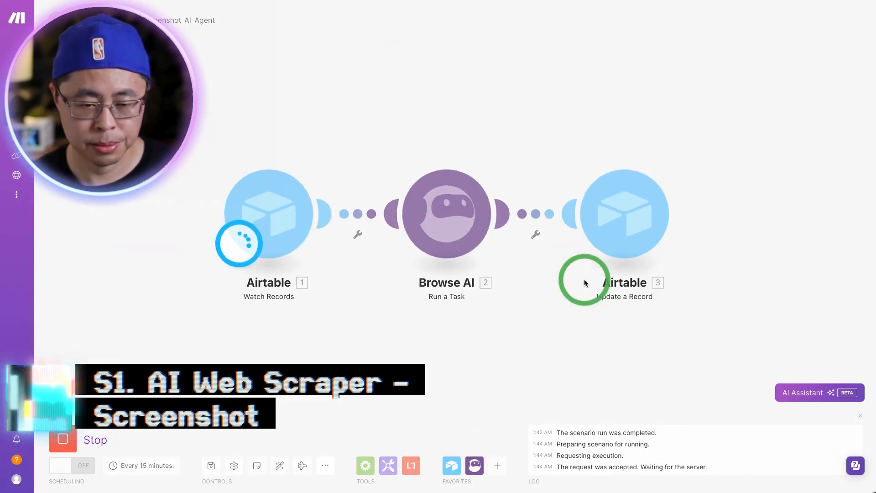
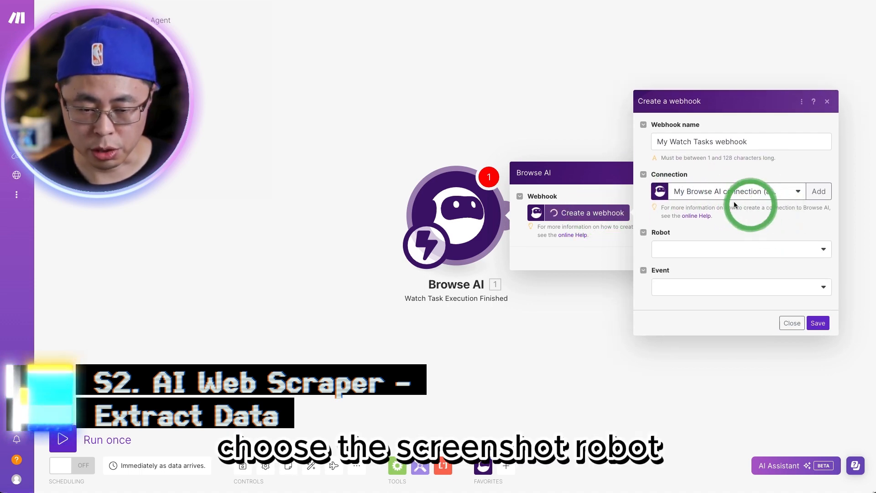
Step: Create and save the Browse AI webhook for Screenshot_Robot with the event Task finished successfully
{"action": "left_click", "coordinate": [749, 247]}
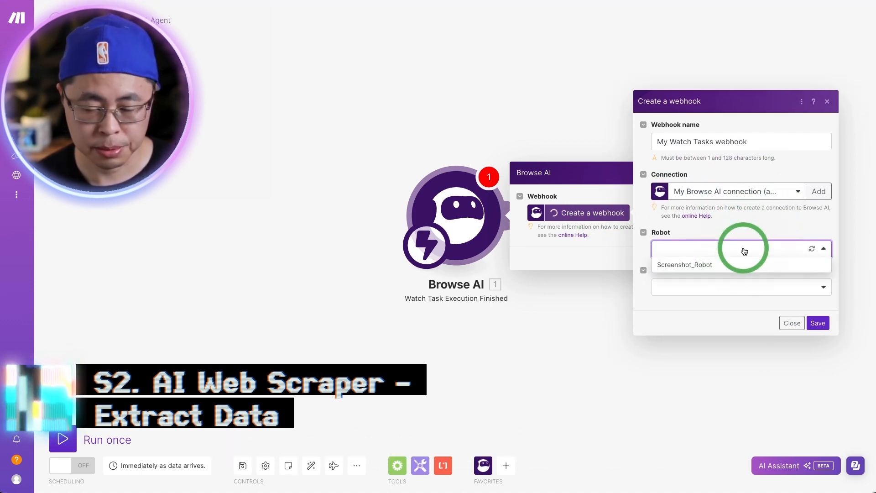
{"action": "left_click", "coordinate": [702, 267]}
{"action": "left_click", "coordinate": [686, 292]}
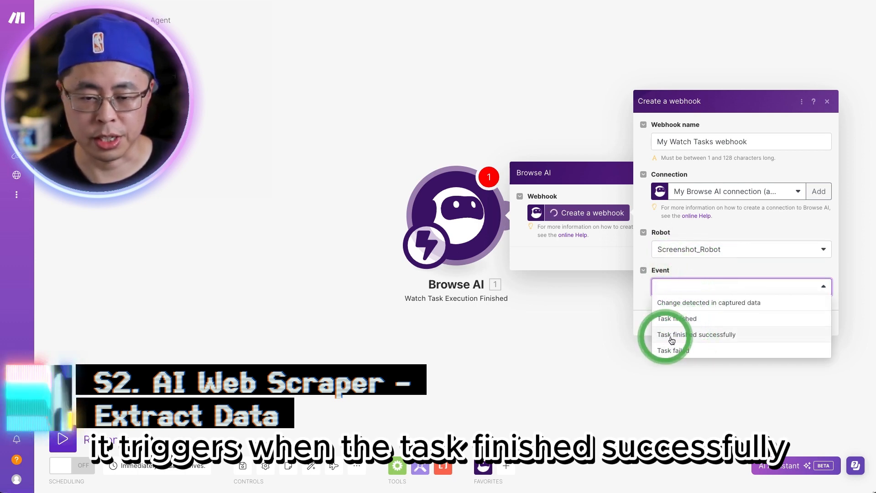
{"action": "left_click", "coordinate": [697, 337]}
{"action": "left_click", "coordinate": [819, 323]}
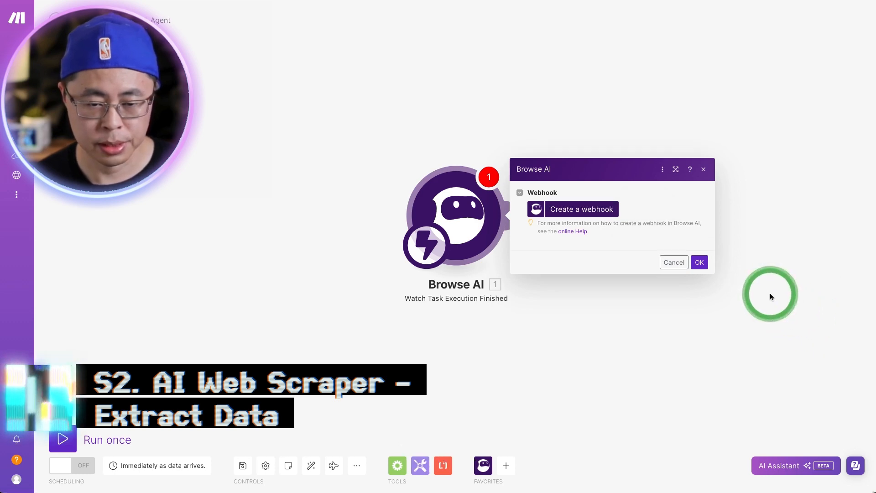
{"action": "left_click", "coordinate": [698, 273]}
Step: Run only the Browse AI trigger module, and start a Screenshot_Robot task in Browse AI on the mens-classic-tee product URL
{"action": "right_click", "coordinate": [392, 204]}
{"action": "left_click", "coordinate": [416, 229]}
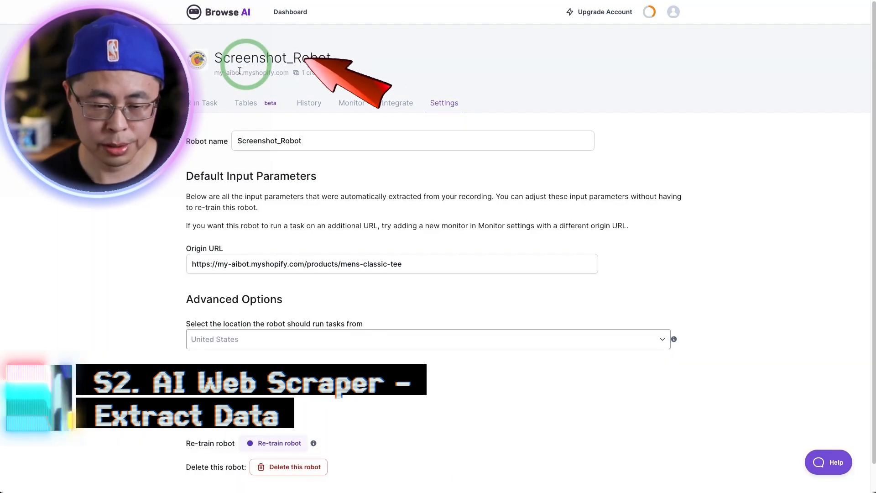
{"action": "left_click", "coordinate": [209, 101]}
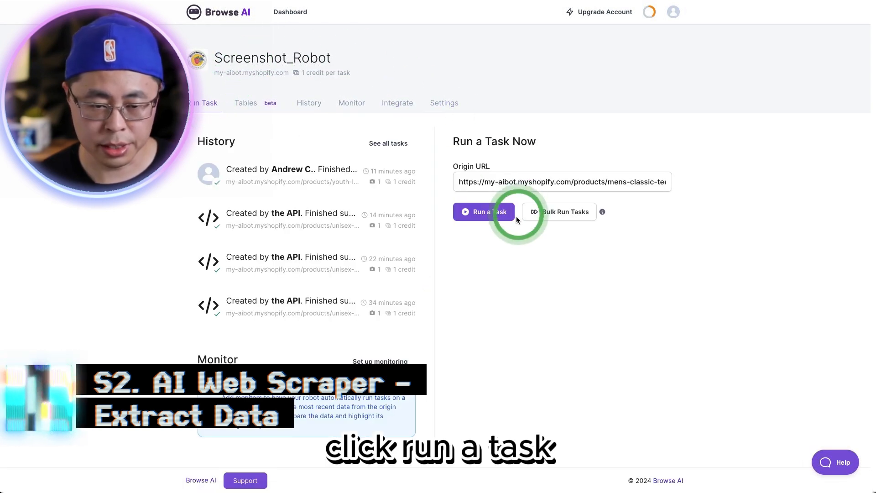
{"action": "left_click", "coordinate": [487, 212]}
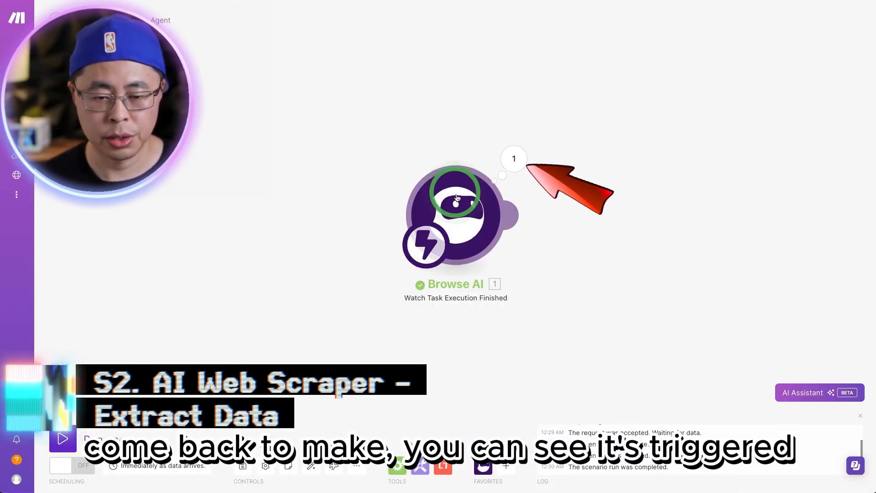
Step: Add an OpenAI Analyze Images (Vision) module after the Browse AI trigger
{"action": "left_click_drag", "start_coordinate": [582, 242], "coordinate": [378, 218]}
{"action": "left_click", "coordinate": [284, 187]}
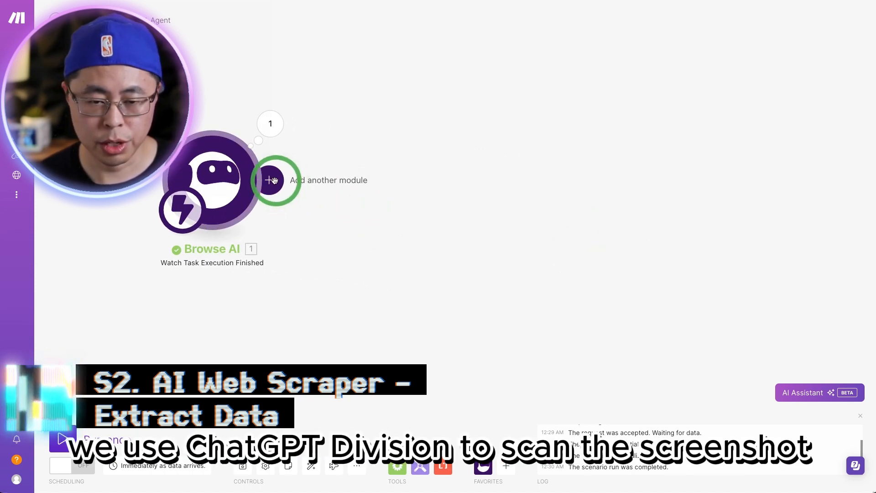
{"action": "left_click", "coordinate": [483, 304]}
{"action": "type", "text": "chatgpt"}
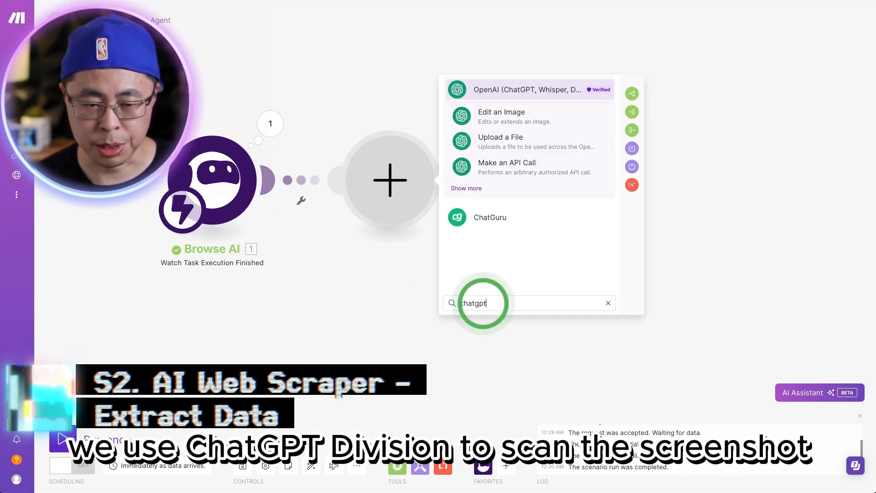
{"action": "left_click", "coordinate": [485, 92]}
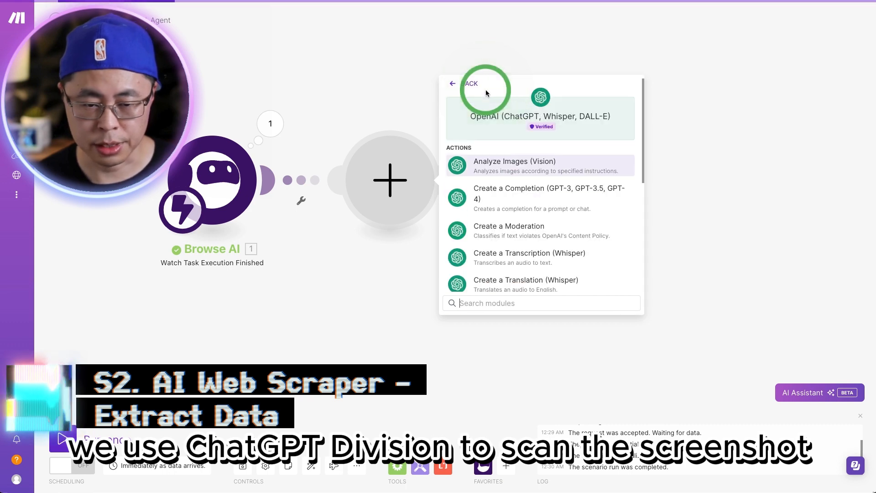
{"action": "left_click", "coordinate": [540, 165]}
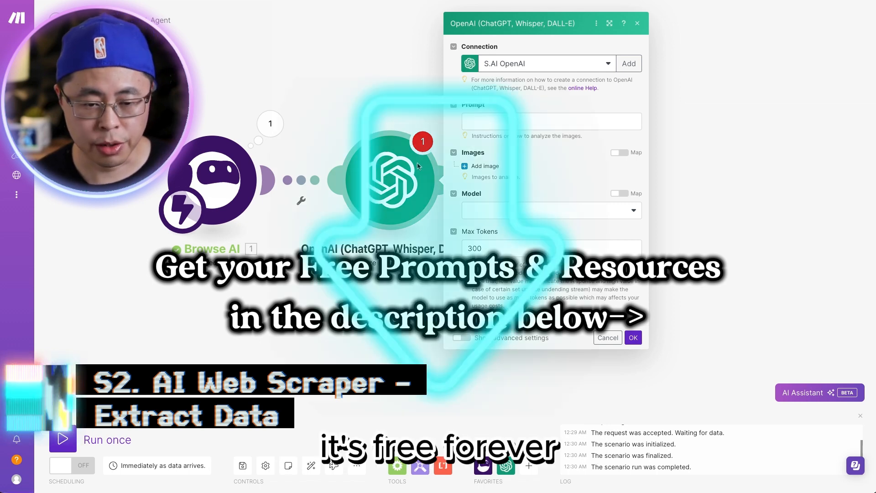
Step: Paste the prompt that extracts product name, price, description, size and color from the screenshot as JSON
{"action": "left_click", "coordinate": [488, 120]}
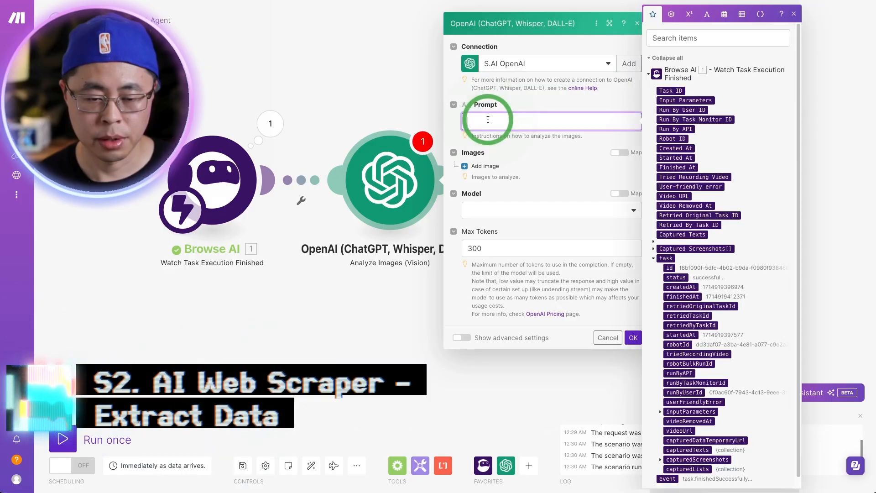
{"action": "left_click", "coordinate": [488, 118]}
{"action": "scroll", "coordinate": [537, 194], "scroll_direction": "up", "scroll_amount": 3}
{"action": "scroll", "coordinate": [537, 194], "scroll_direction": "up", "scroll_amount": 2}
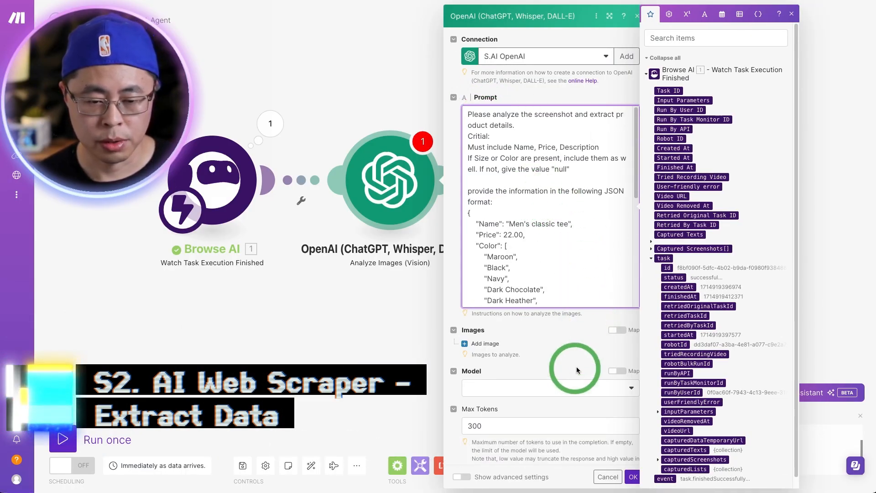
Step: Add an image specified by Image URL and map it to the src of fullpage_screenshot under capturedScreenshots
{"action": "left_click", "coordinate": [470, 344]}
{"action": "scroll", "coordinate": [515, 355], "scroll_direction": "down", "scroll_amount": 1}
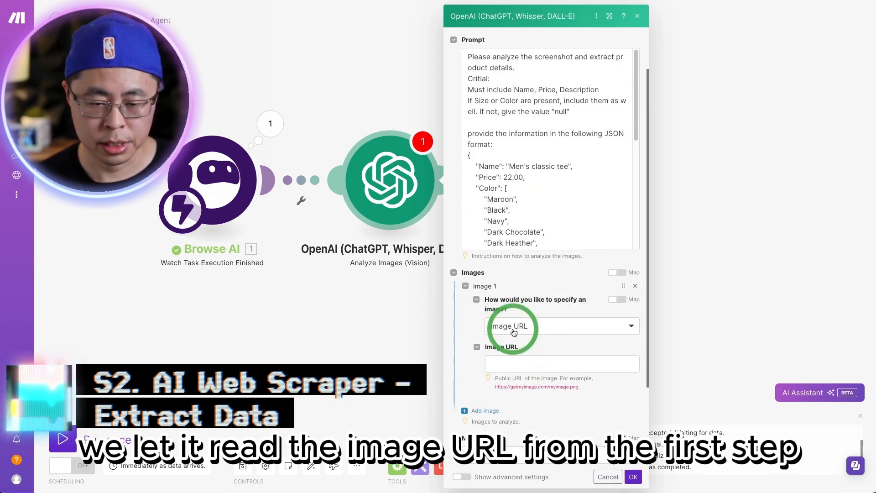
{"action": "left_click", "coordinate": [509, 364]}
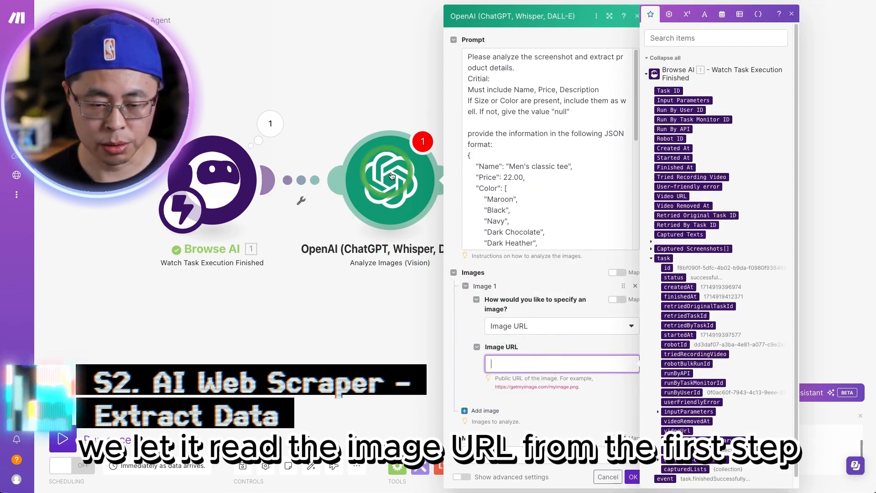
{"action": "scroll", "coordinate": [718, 436], "scroll_direction": "down", "scroll_amount": 2}
{"action": "left_click", "coordinate": [664, 449]}
{"action": "scroll", "coordinate": [684, 447], "scroll_direction": "down", "scroll_amount": 2}
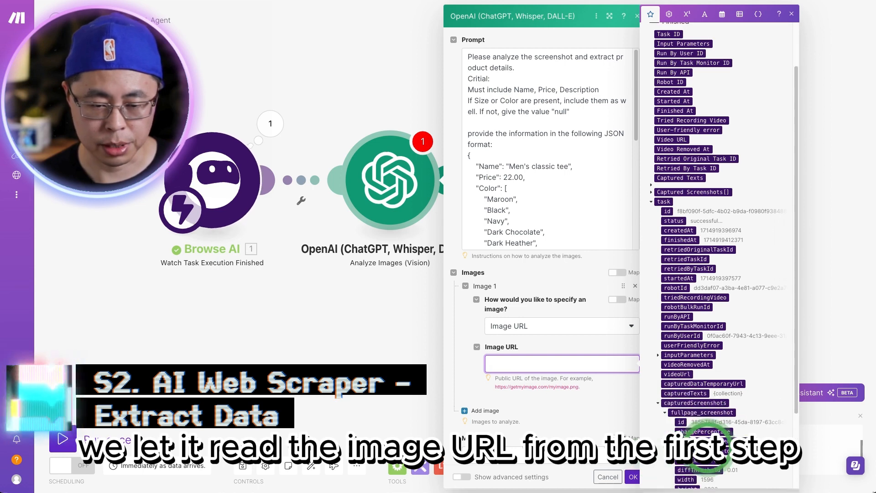
{"action": "scroll", "coordinate": [694, 442], "scroll_direction": "down", "scroll_amount": 4}
{"action": "left_click", "coordinate": [682, 410]}
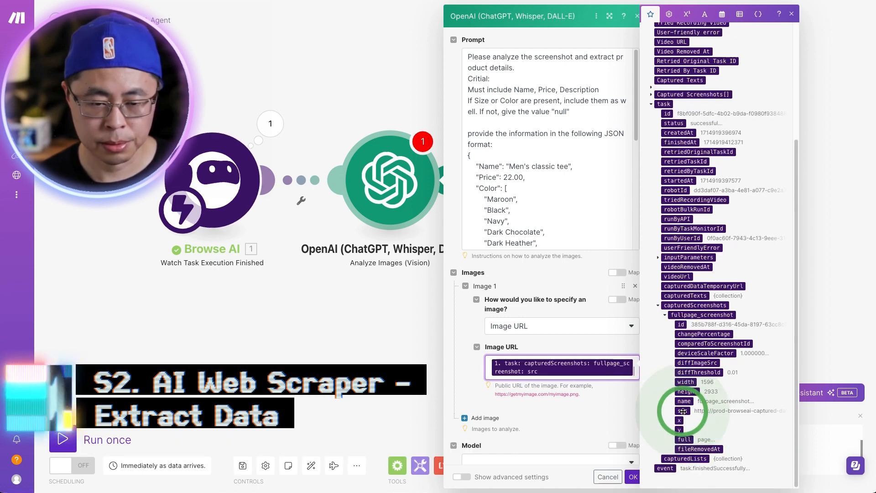
Step: Set the vision model to gpt-4-vision-preview with 500 max tokens, and save the module
{"action": "left_click", "coordinate": [573, 421]}
{"action": "scroll", "coordinate": [593, 438], "scroll_direction": "down", "scroll_amount": 3}
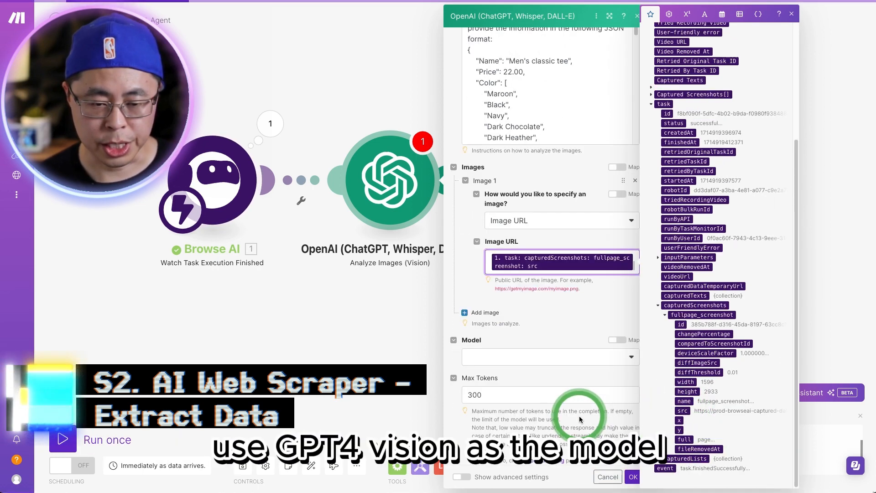
{"action": "left_click", "coordinate": [534, 365]}
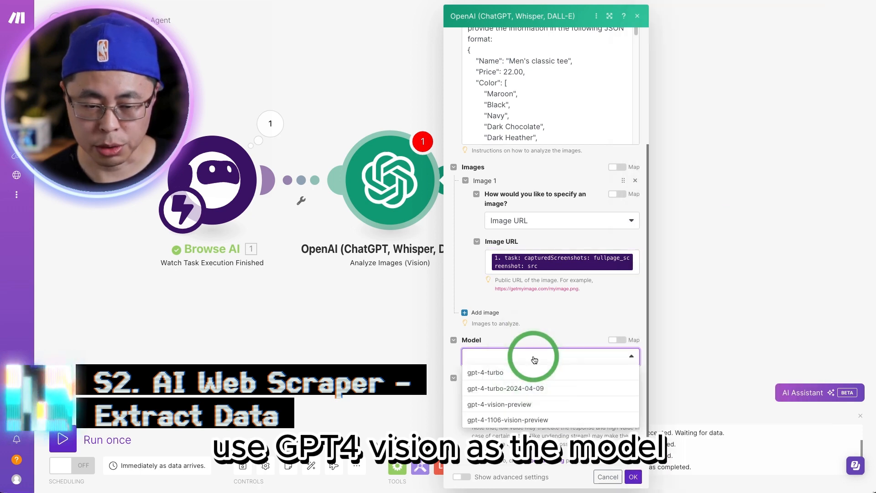
{"action": "left_click", "coordinate": [521, 405]}
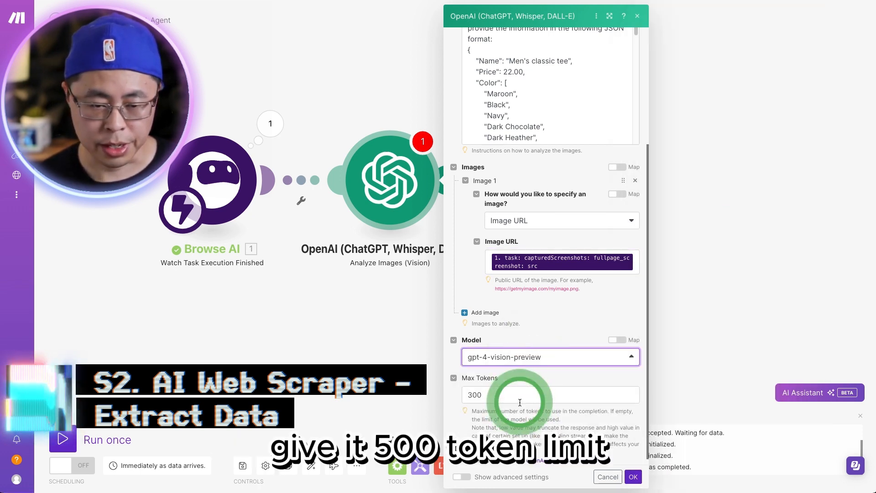
{"action": "double_click", "coordinate": [471, 390]}
{"action": "type", "text": "500"}
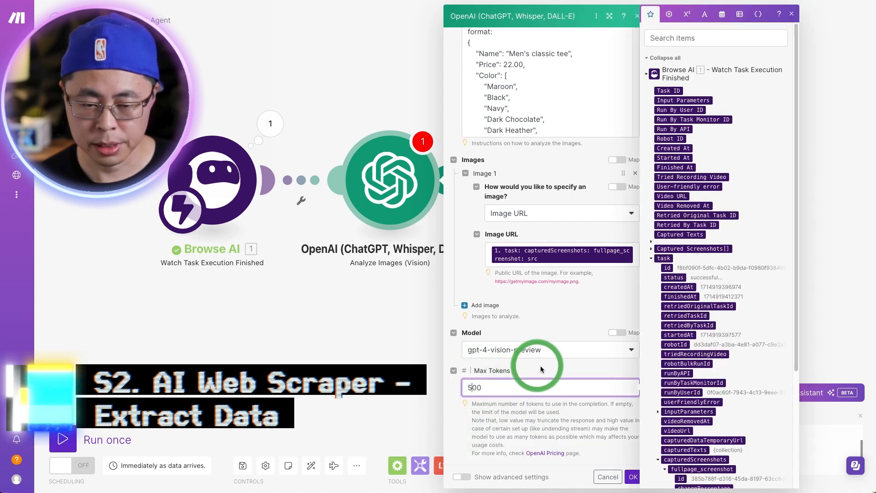
{"action": "left_click", "coordinate": [540, 366]}
{"action": "left_click", "coordinate": [633, 476]}
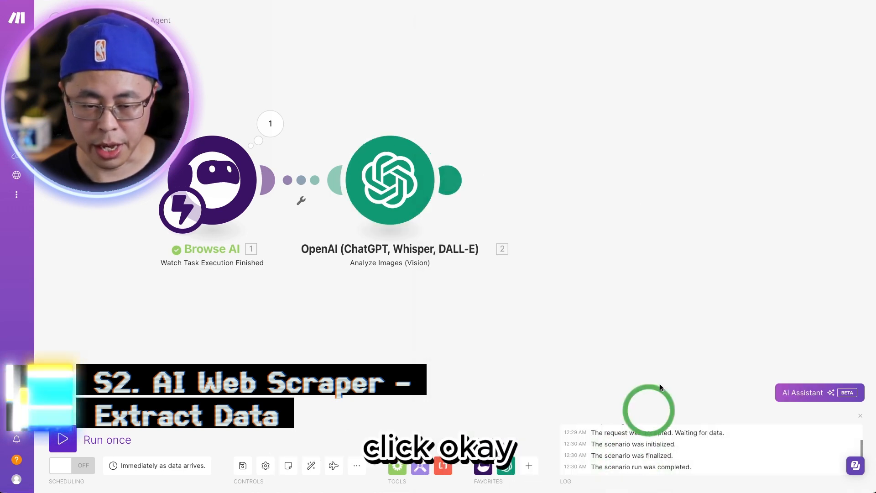
Step: Test-run only the Analyze Images module with the screenshot src URL from the webhook output
{"action": "right_click", "coordinate": [402, 186]}
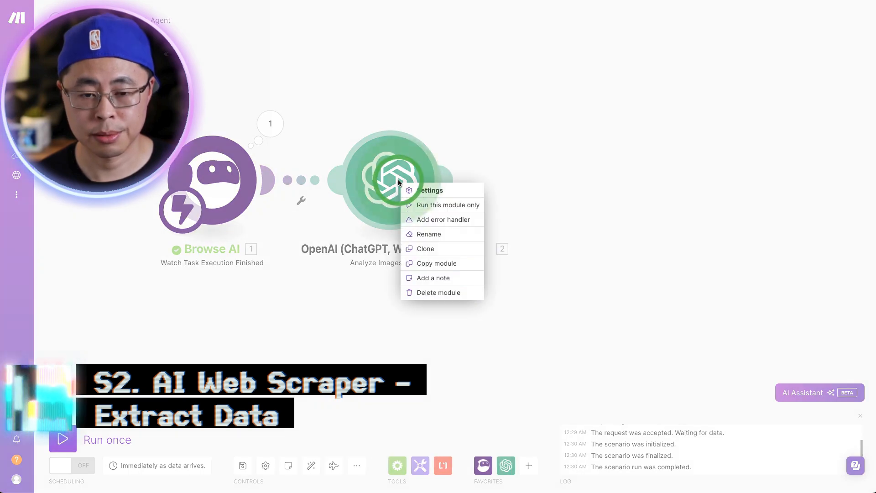
{"action": "left_click", "coordinate": [420, 205]}
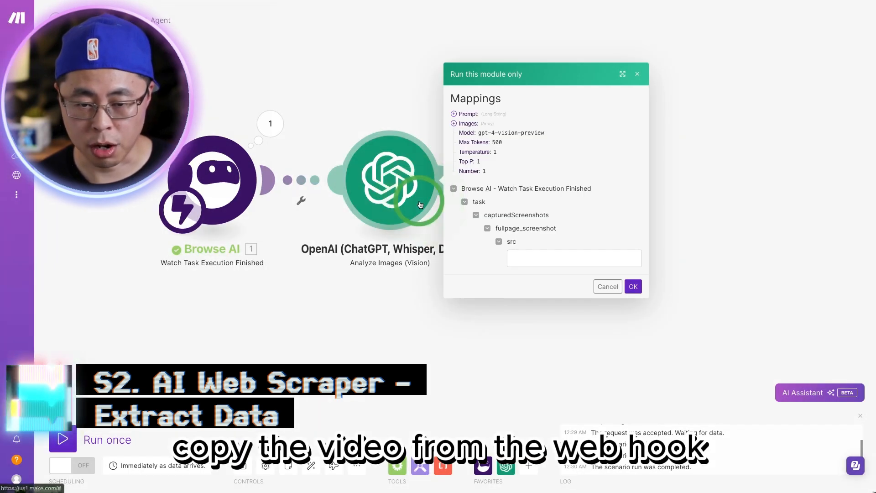
{"action": "left_click", "coordinate": [550, 263]}
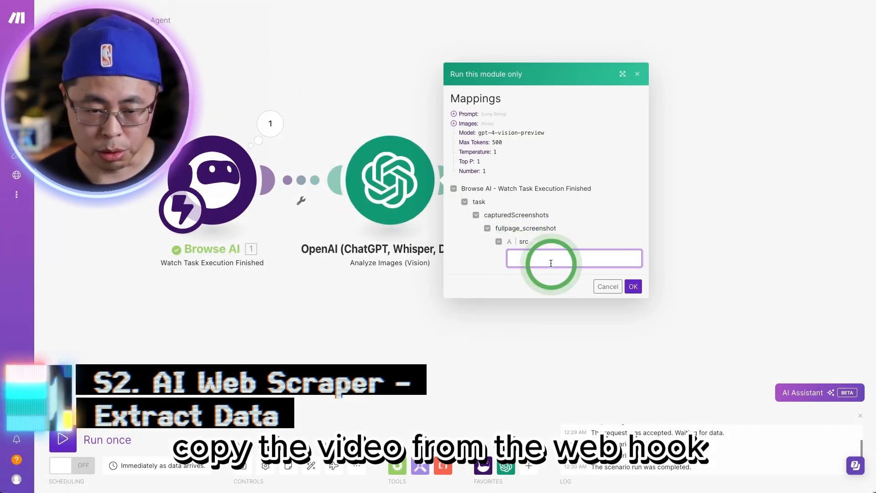
{"action": "left_click", "coordinate": [633, 287]}
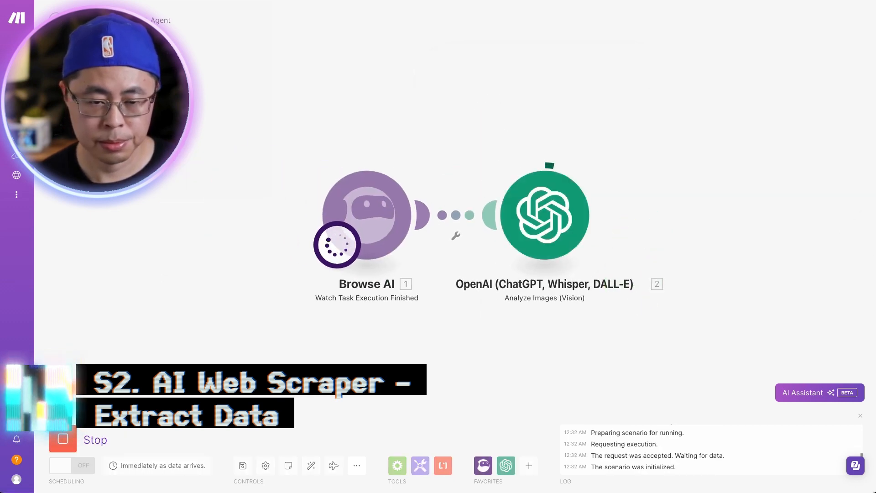
Step: Examine the Analyze Images output by expanding Choices down to the message content with the extracted product details
{"action": "left_click", "coordinate": [608, 158]}
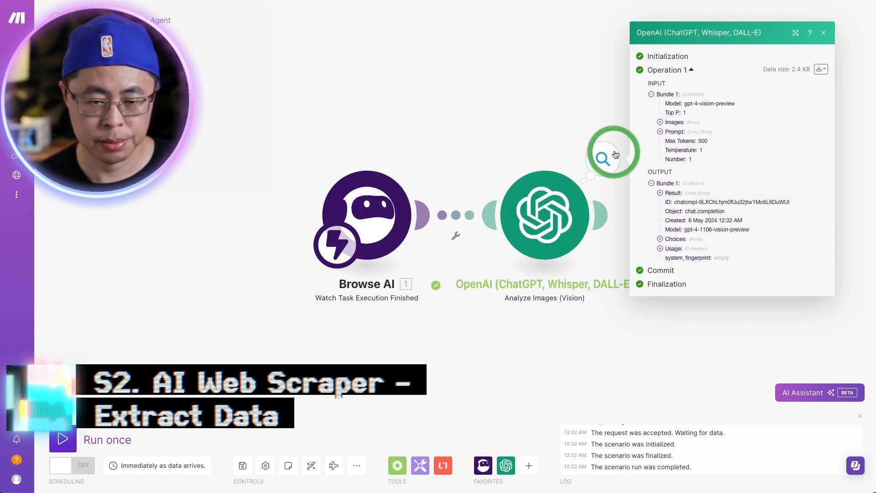
{"action": "left_click", "coordinate": [663, 241]}
{"action": "left_click", "coordinate": [669, 234]}
{"action": "left_click", "coordinate": [677, 250]}
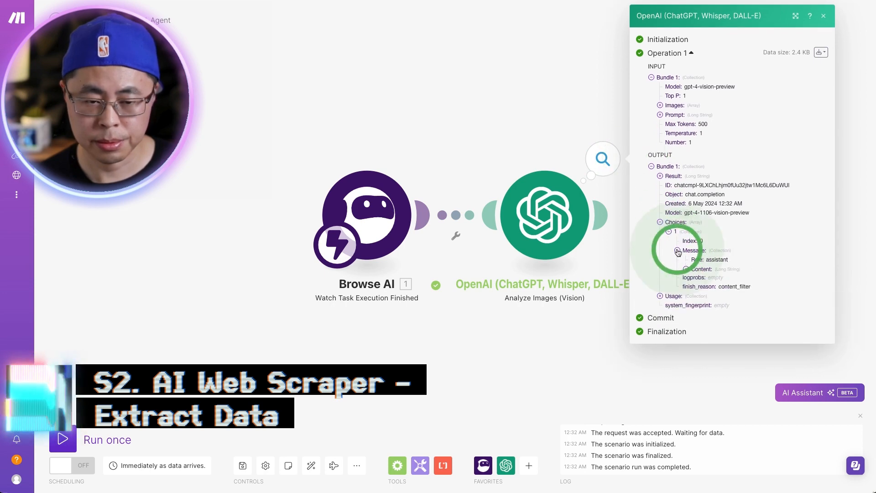
{"action": "left_click", "coordinate": [686, 269]}
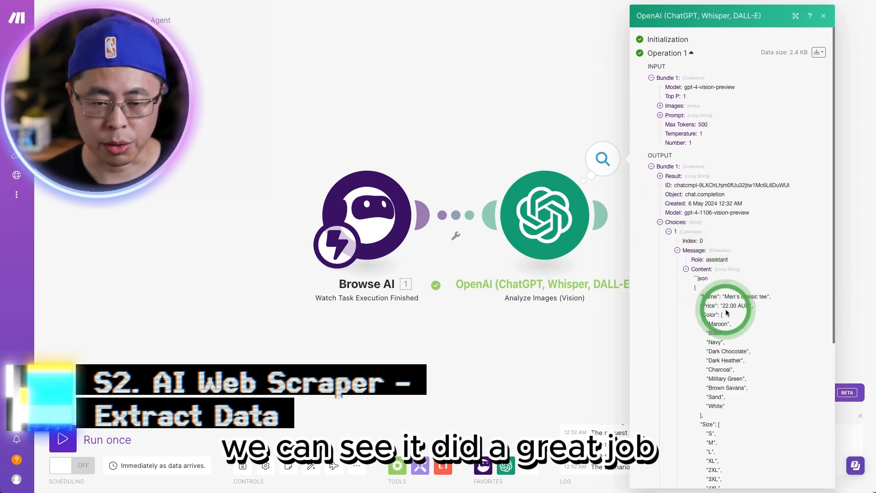
{"action": "scroll", "coordinate": [727, 313], "scroll_direction": "down", "scroll_amount": 2}
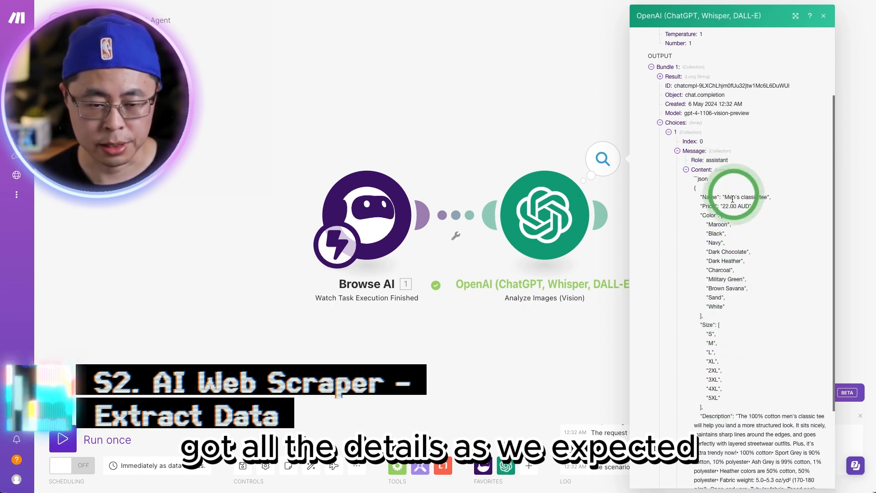
{"action": "scroll", "coordinate": [743, 246], "scroll_direction": "down", "scroll_amount": 2}
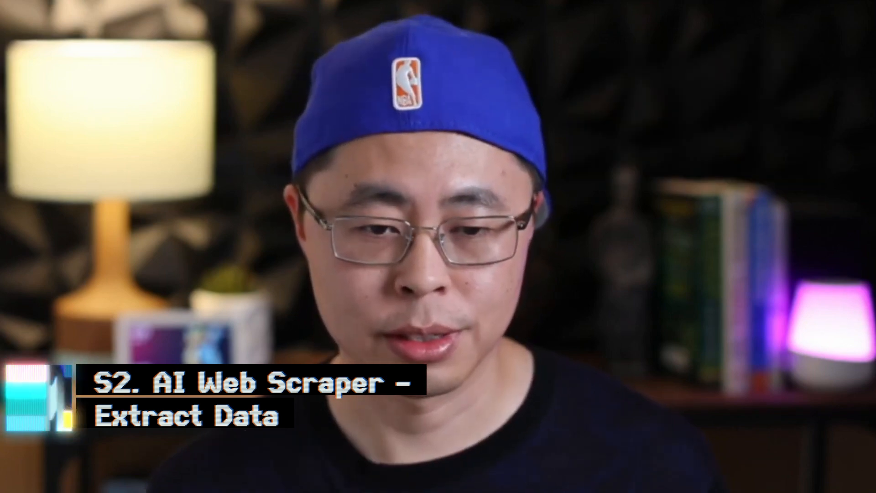
Step: Add an OpenAI Create a Completion module after Analyze Images, with the model gpt-3.5-turbo-0613
{"action": "left_click", "coordinate": [557, 164]}
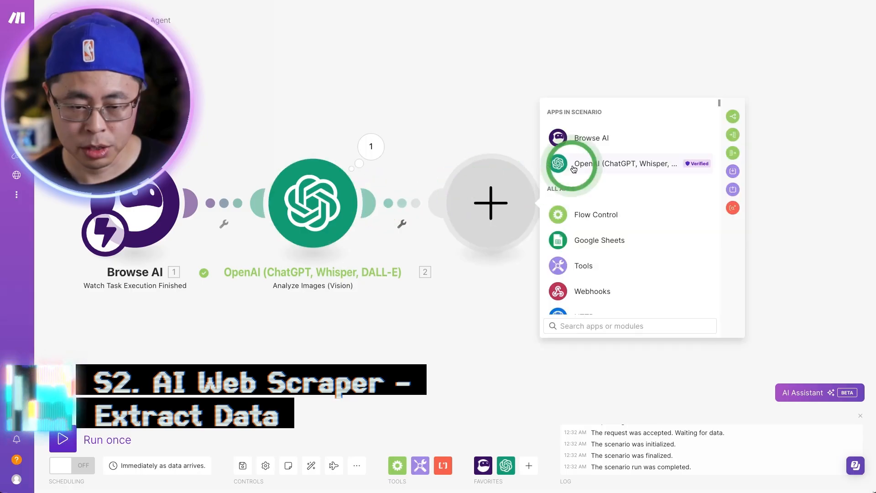
{"action": "left_click", "coordinate": [596, 214]}
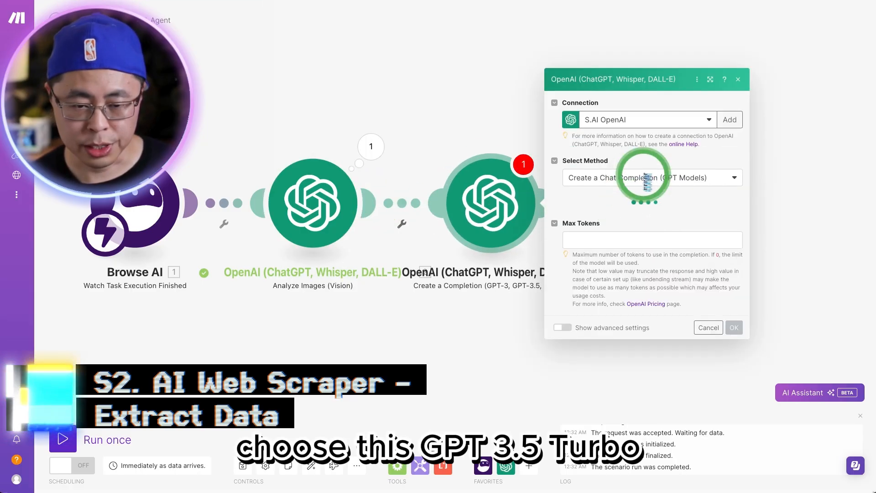
{"action": "left_click", "coordinate": [621, 191]}
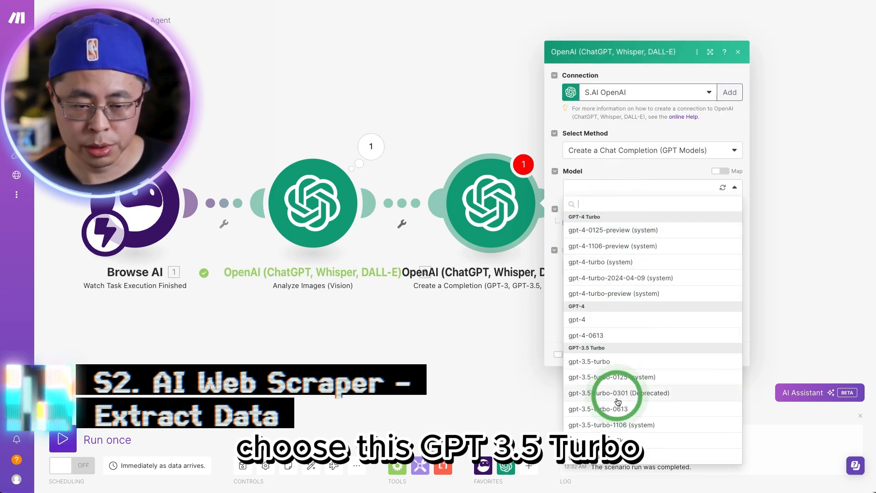
{"action": "left_click", "coordinate": [614, 408]}
Step: Add a User message asking to reformat the text into valid JSON without triple backticks, with the Analyze Images Result mapped as the text
{"action": "left_click", "coordinate": [576, 225]}
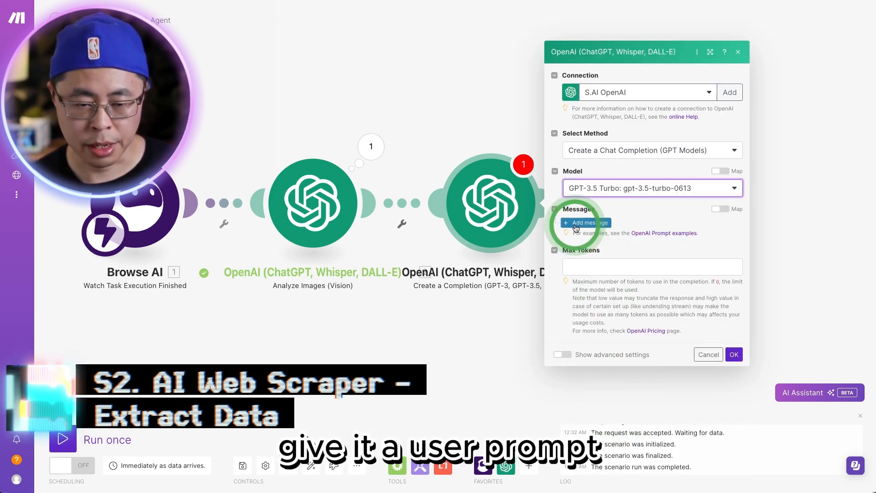
{"action": "left_click", "coordinate": [623, 218]}
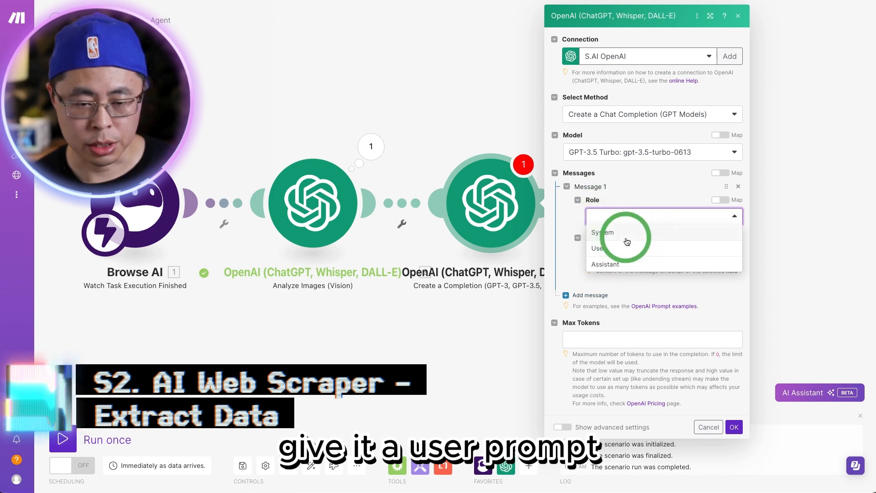
{"action": "left_click", "coordinate": [621, 251]}
{"action": "left_click", "coordinate": [610, 254]}
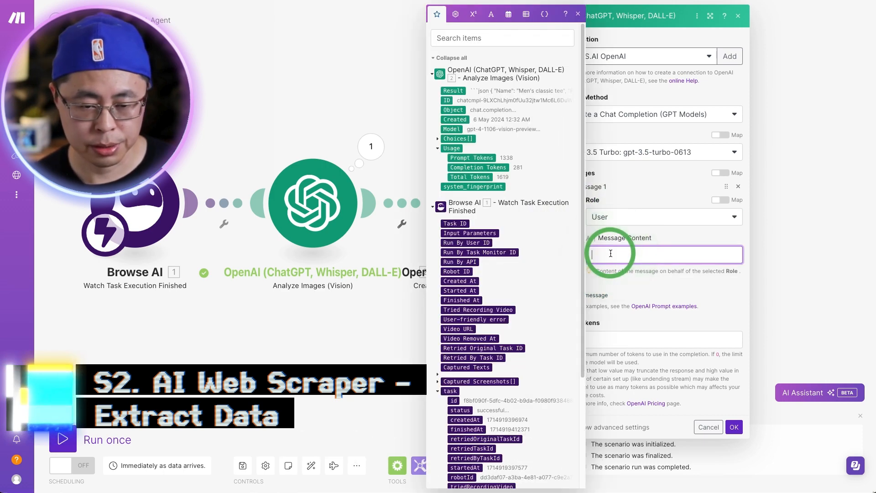
{"action": "type", "text": "Please reformat the following text into a valid JSON object. Ensure the resulting JSON is properly structured and follows correct syntax rules: {{1.result}}  CRITICAL: Ensure the output is free from any additional formatting markers or extraneous characters. Must not include triple backticks(```)."}
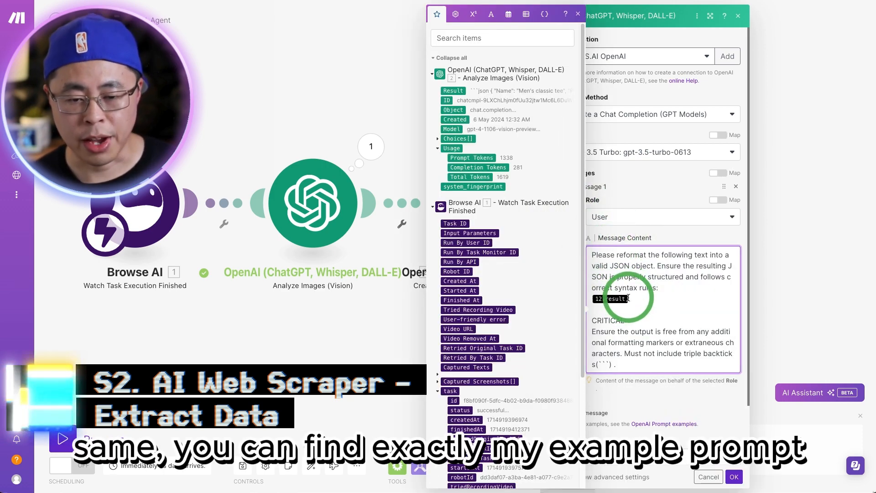
{"action": "left_click", "coordinate": [453, 90]}
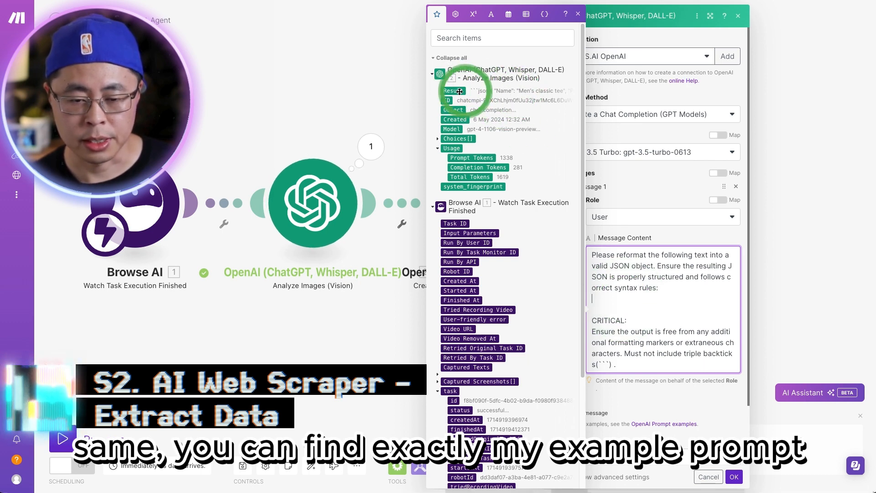
Step: Set the Create a Completion module's max tokens to 300 and save the module
{"action": "left_click", "coordinate": [646, 460]}
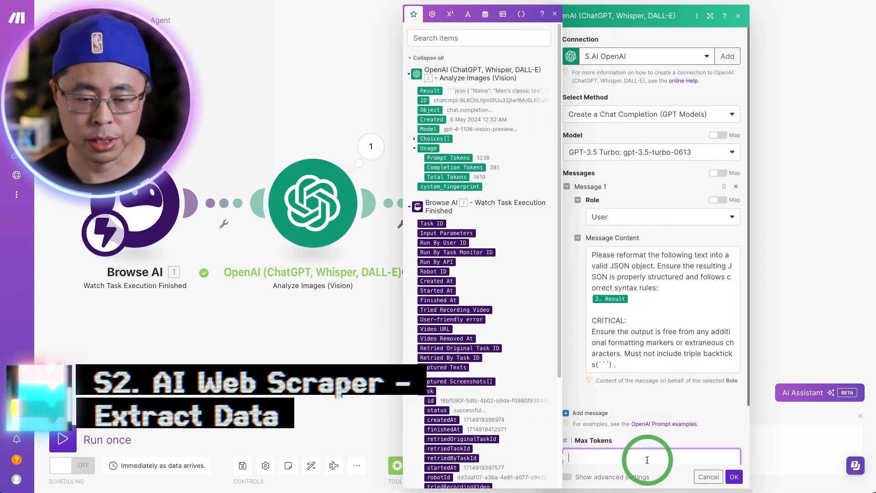
{"action": "left_click", "coordinate": [557, 14]}
{"action": "scroll", "coordinate": [610, 355], "scroll_direction": "down", "scroll_amount": 2}
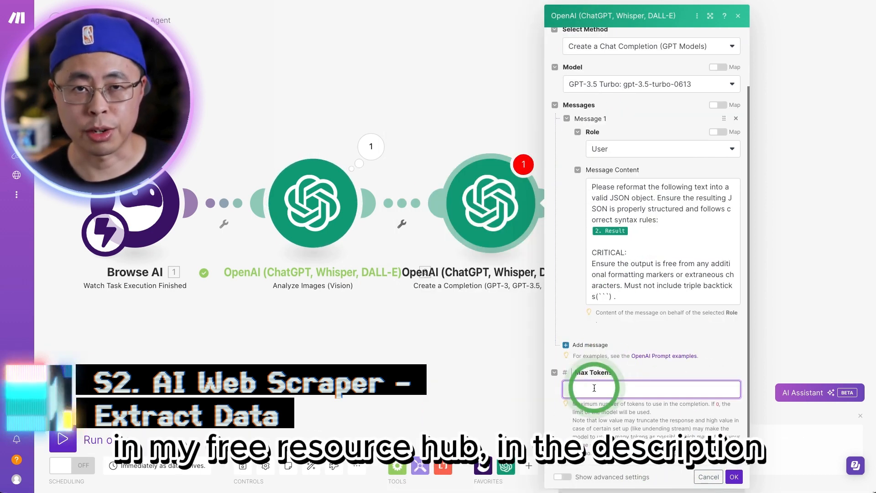
{"action": "left_click", "coordinate": [594, 388]}
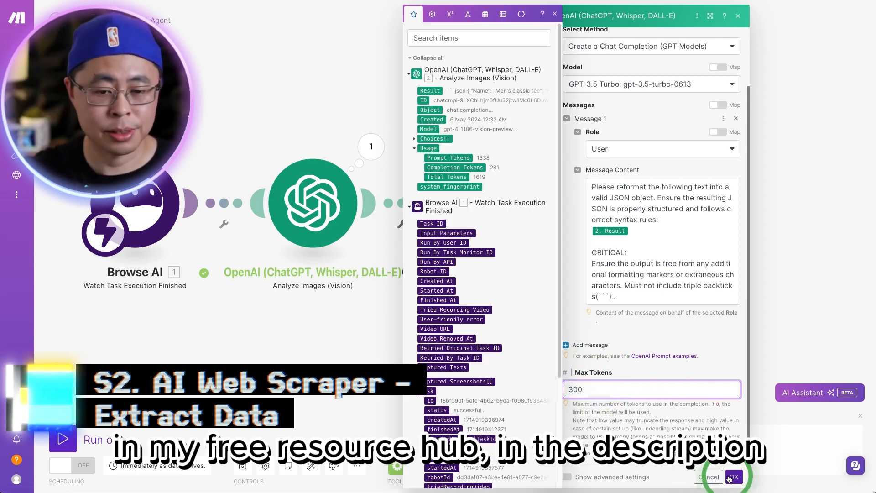
{"action": "left_click", "coordinate": [732, 476]}
Step: Start a module-only test of Create a Completion and copy the JSON message content from the Analyze Images output
{"action": "right_click", "coordinate": [493, 197]}
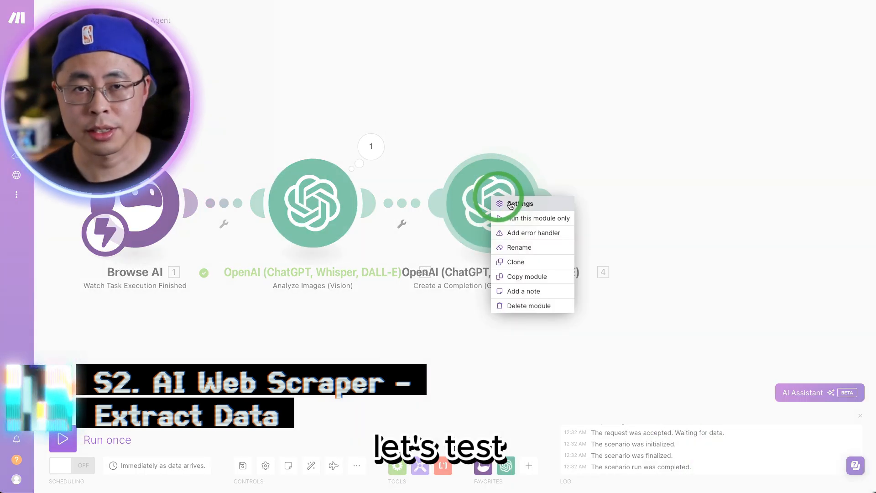
{"action": "left_click", "coordinate": [535, 217]}
{"action": "left_click", "coordinate": [370, 146]}
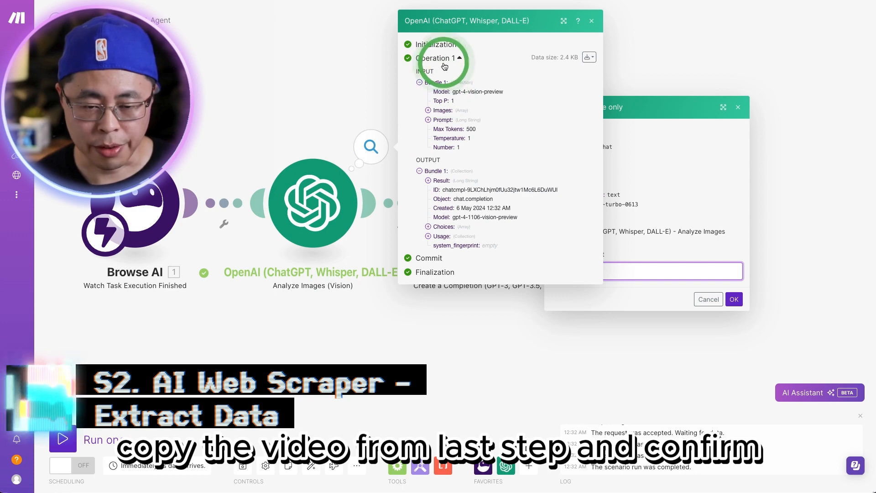
{"action": "left_click", "coordinate": [428, 227]}
{"action": "left_click", "coordinate": [437, 231]}
{"action": "left_click", "coordinate": [446, 251]}
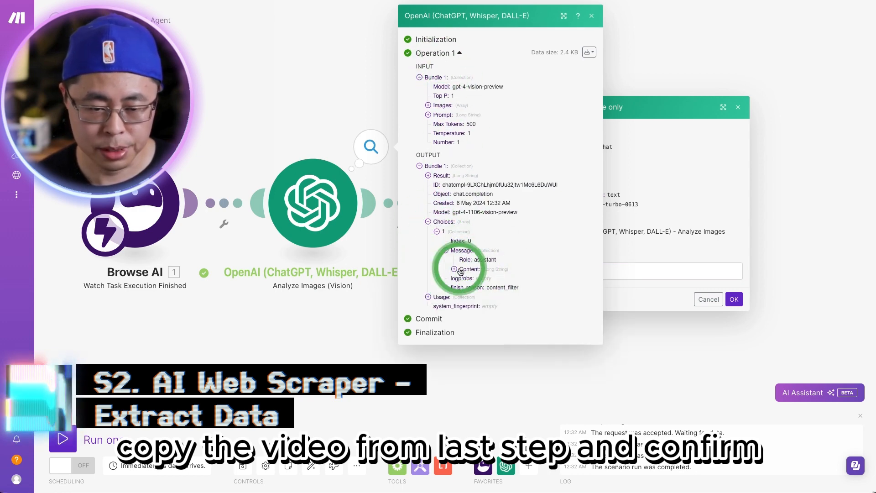
{"action": "left_click", "coordinate": [454, 270]}
{"action": "left_click_drag", "start_coordinate": [462, 277], "coordinate": [507, 377]}
{"action": "scroll", "coordinate": [507, 378], "scroll_direction": "down", "scroll_amount": 5}
Step: Fill in the copied product JSON as the test's Result value and run the Create a Completion module
{"action": "left_click", "coordinate": [664, 270]}
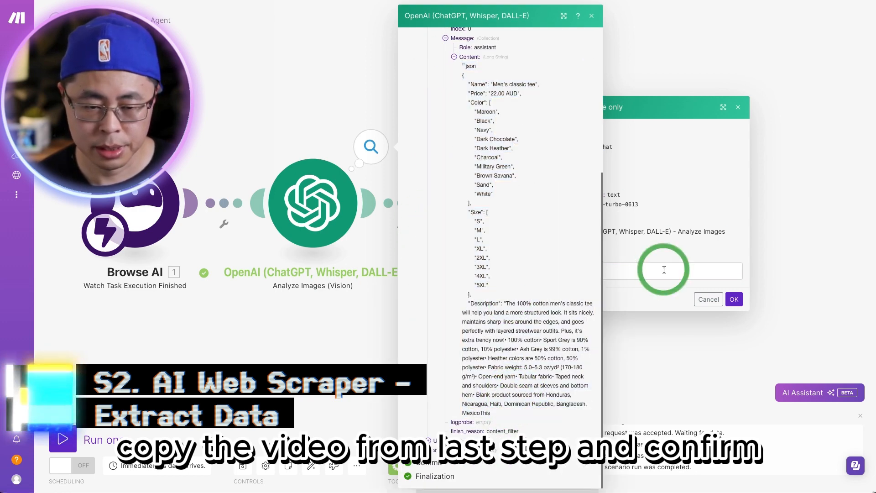
{"action": "left_click", "coordinate": [592, 16]}
{"action": "left_click", "coordinate": [603, 274]}
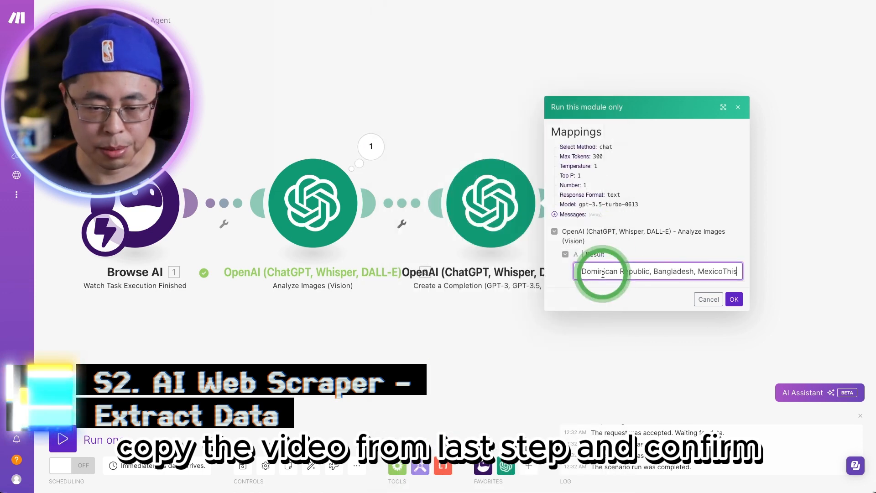
{"action": "left_click", "coordinate": [733, 299]}
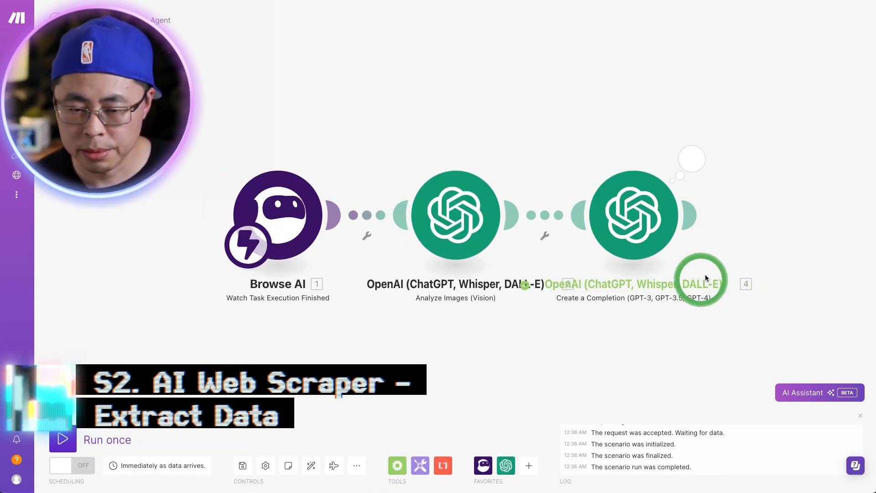
Step: Examine the expanded Result text in the Create a Completion output
{"action": "left_click", "coordinate": [693, 158]}
{"action": "left_click", "coordinate": [490, 196]}
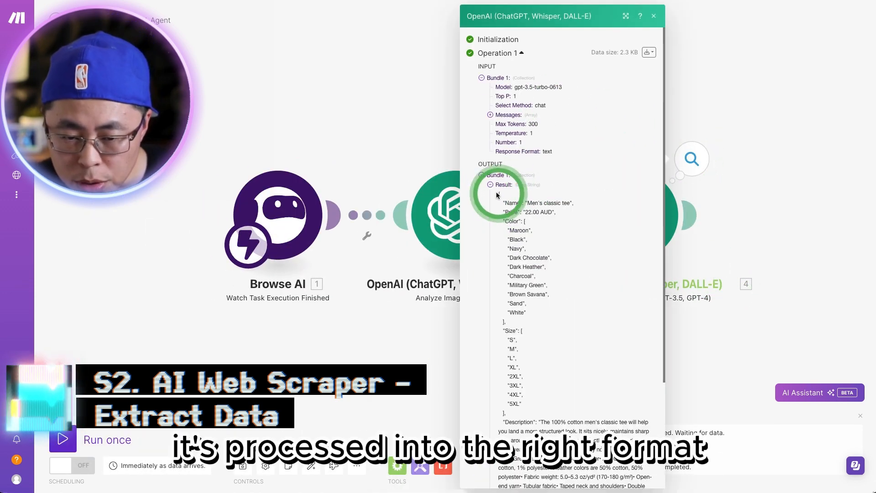
{"action": "scroll", "coordinate": [496, 228], "scroll_direction": "down", "scroll_amount": 3}
{"action": "scroll", "coordinate": [615, 116], "scroll_direction": "up", "scroll_amount": 3}
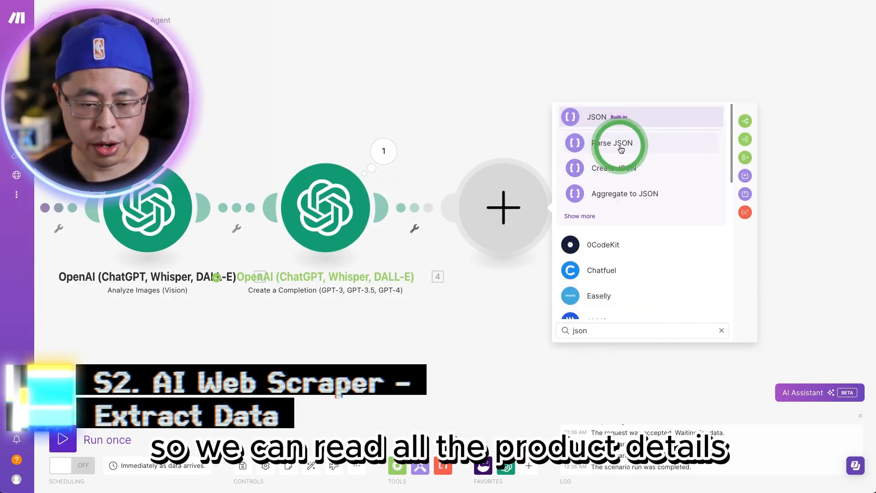
Step: Add a Parse JSON module with the Create a Completion Result as its JSON string, and save it
{"action": "left_click", "coordinate": [621, 150]}
{"action": "left_click", "coordinate": [607, 247]}
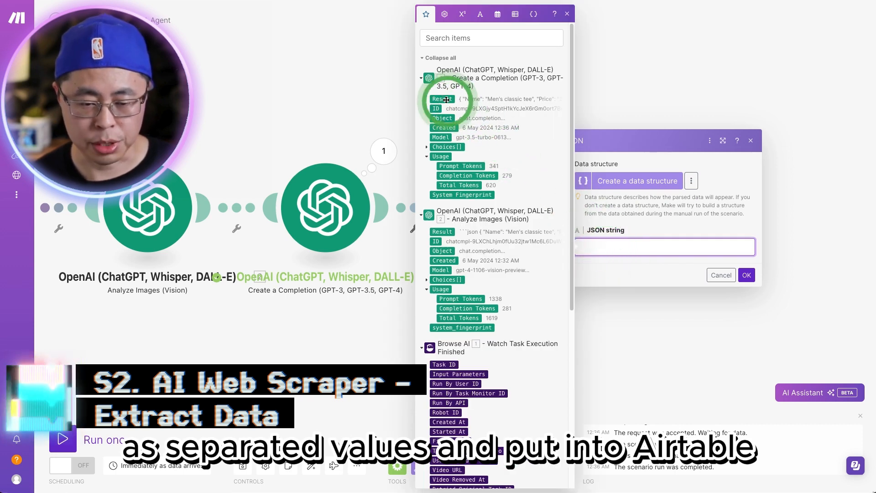
{"action": "left_click", "coordinate": [446, 100]}
{"action": "left_click", "coordinate": [751, 277]}
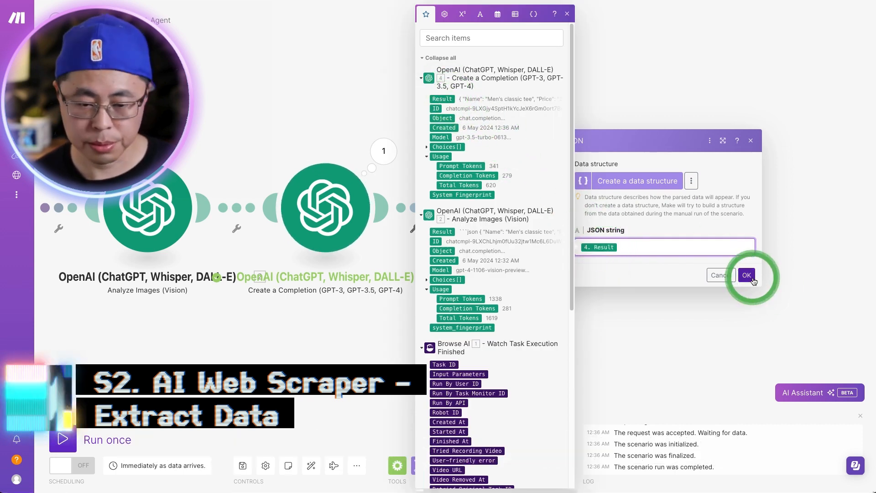
Step: Copy the JSON message content under Choices in the Create a Completion output
{"action": "left_click", "coordinate": [384, 151]}
{"action": "left_click", "coordinate": [440, 240]}
{"action": "left_click", "coordinate": [441, 231]}
{"action": "left_click", "coordinate": [450, 240]}
{"action": "left_click", "coordinate": [458, 258]}
{"action": "left_click", "coordinate": [466, 277]}
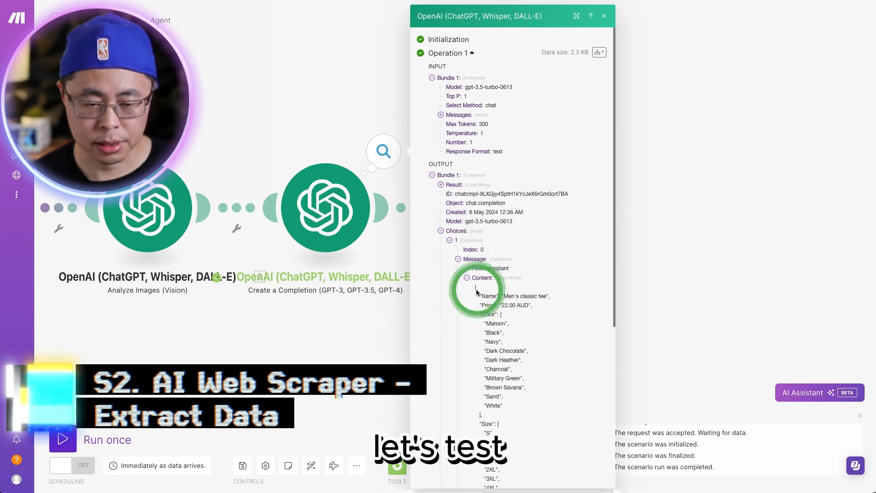
{"action": "left_click_drag", "start_coordinate": [475, 288], "coordinate": [485, 387]}
{"action": "left_click", "coordinate": [604, 16]}
Step: Test-run only the Parse JSON module with the copied JSON as the Result value
{"action": "right_click", "coordinate": [490, 207]}
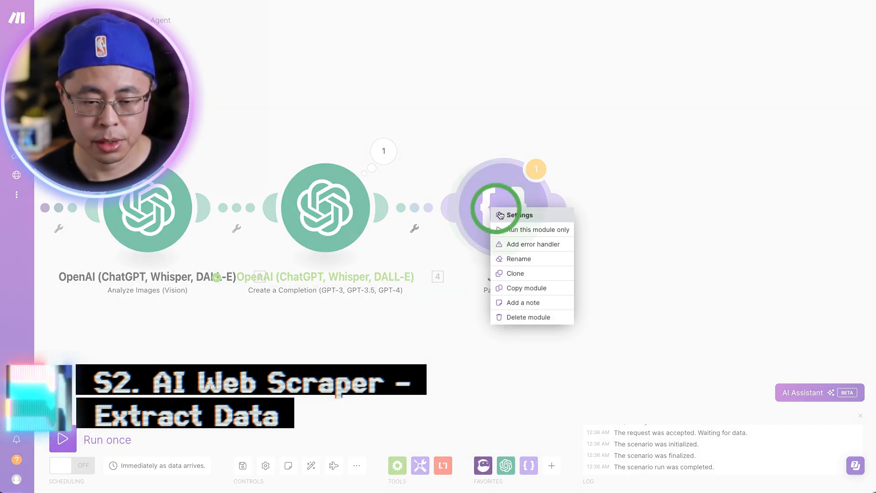
{"action": "left_click", "coordinate": [515, 229]}
{"action": "left_click", "coordinate": [603, 243]}
{"action": "key", "text": "ctrl+v"}
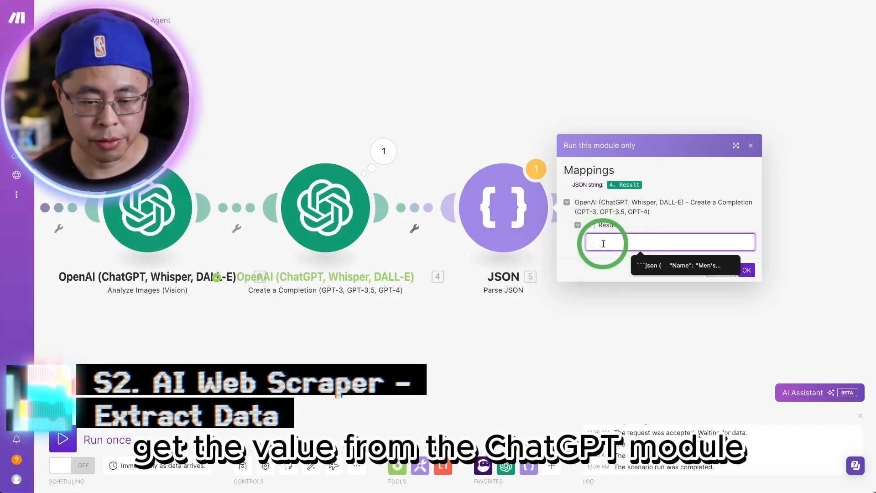
{"action": "left_click", "coordinate": [745, 270]}
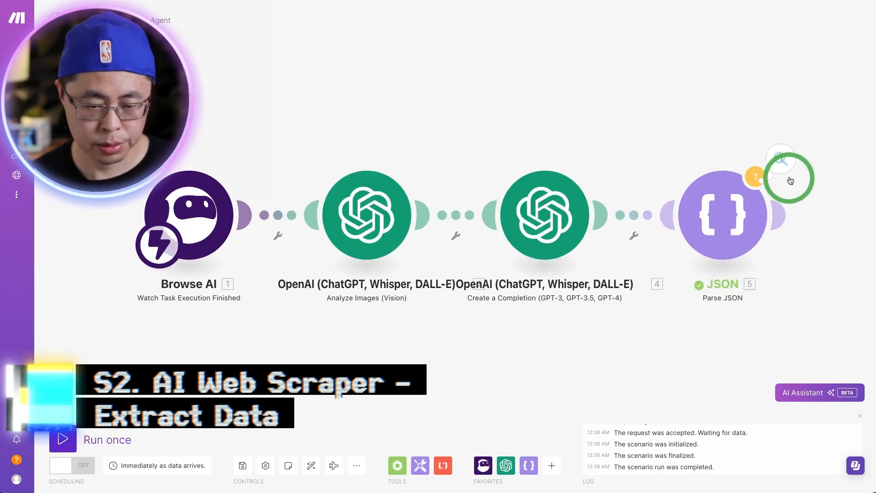
Step: Examine the Parse JSON output bundle, expanding the Color and Size arrays
{"action": "left_click", "coordinate": [792, 160]}
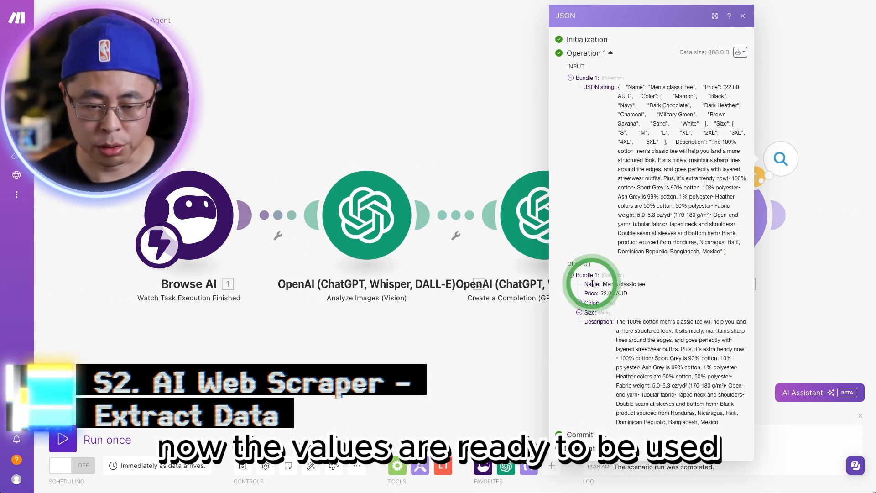
{"action": "left_click", "coordinate": [579, 304]}
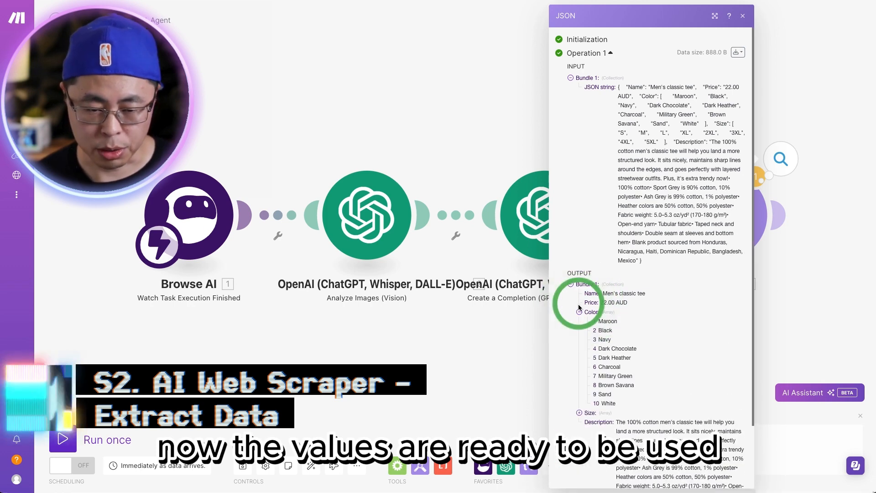
{"action": "left_click", "coordinate": [580, 413]}
{"action": "scroll", "coordinate": [595, 413], "scroll_direction": "down", "scroll_amount": 3}
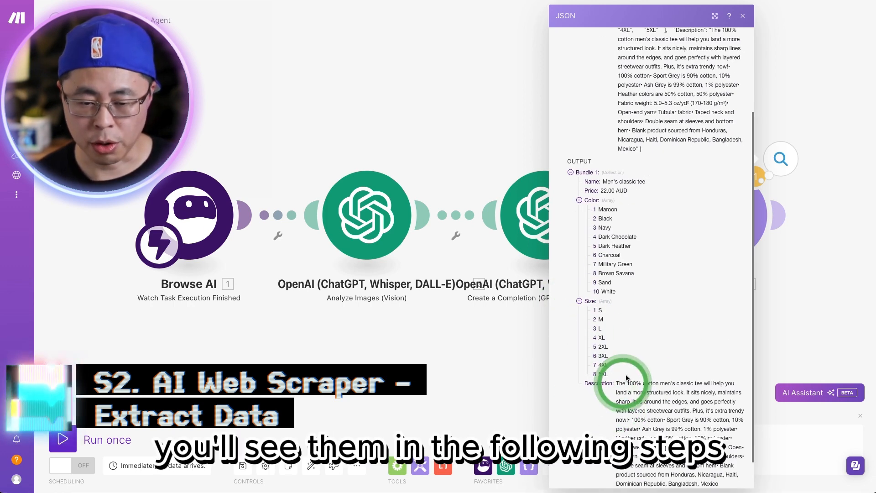
{"action": "left_click", "coordinate": [743, 19]}
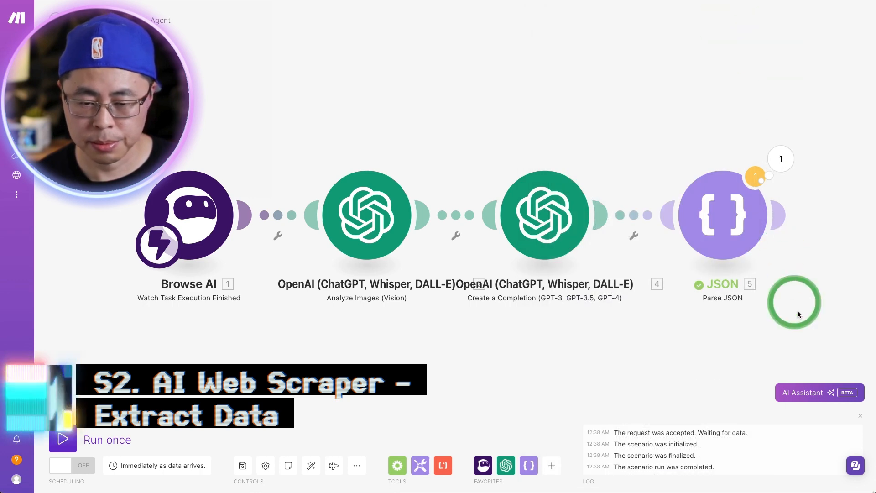
Step: Add an Airtable Search Records module after Parse JSON, using the base Youtube_Demo-00 and the table AI_WebScraper_Table
{"action": "left_click_drag", "start_coordinate": [799, 314], "coordinate": [367, 307]}
{"action": "left_click", "coordinate": [441, 203]}
{"action": "left_click", "coordinate": [561, 217]}
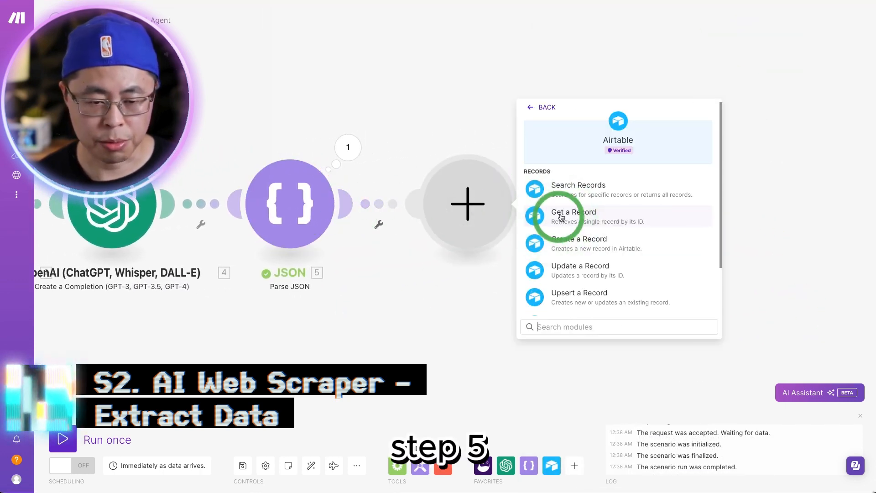
{"action": "left_click", "coordinate": [579, 190]}
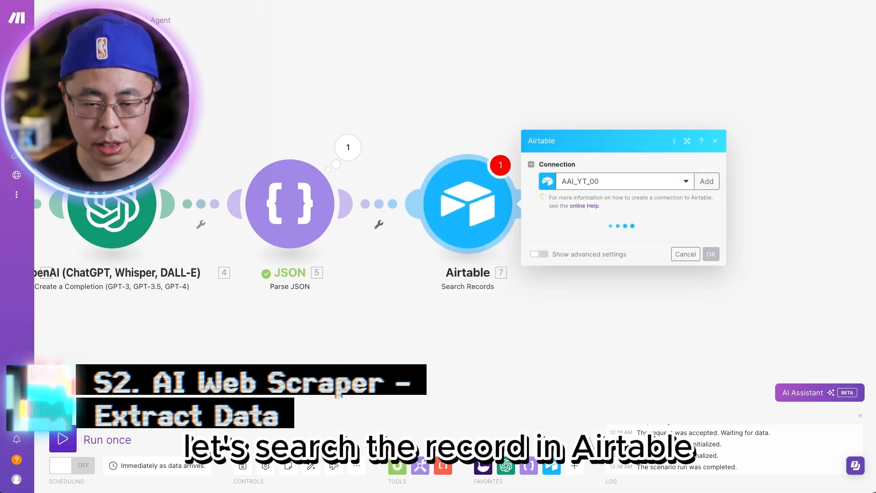
{"action": "left_click", "coordinate": [597, 187]}
{"action": "left_click", "coordinate": [597, 192]}
{"action": "left_click", "coordinate": [595, 184]}
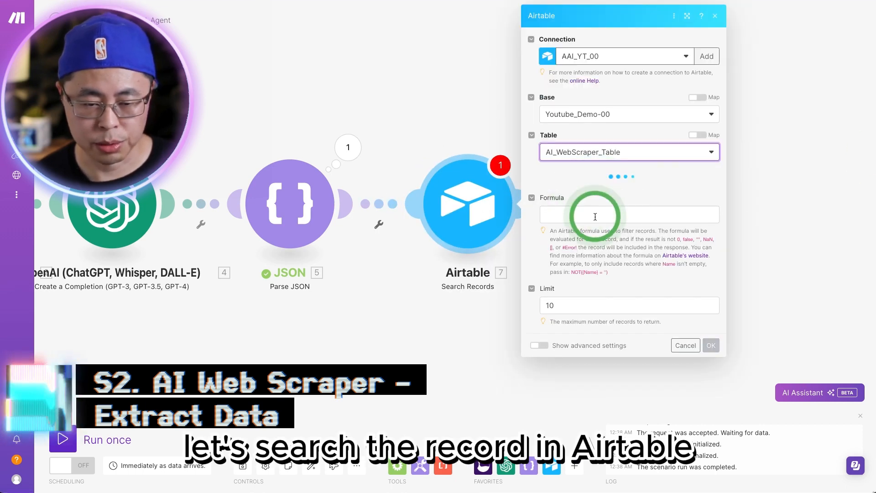
Step: Set the search formula to {taskid} = '1. Task ID' with the Browse AI Task ID mapped inside the quotes, and save the module
{"action": "scroll", "coordinate": [596, 220], "scroll_direction": "down", "scroll_amount": 2}
{"action": "left_click", "coordinate": [596, 232]}
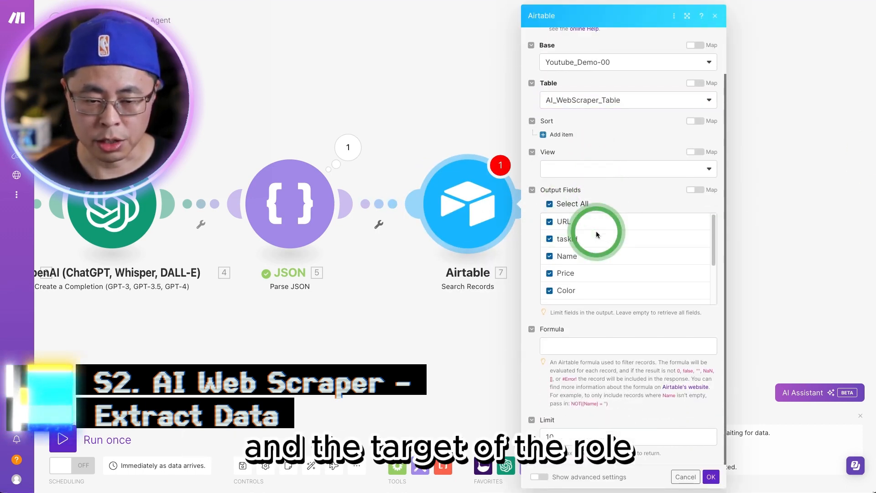
{"action": "left_click", "coordinate": [596, 343]}
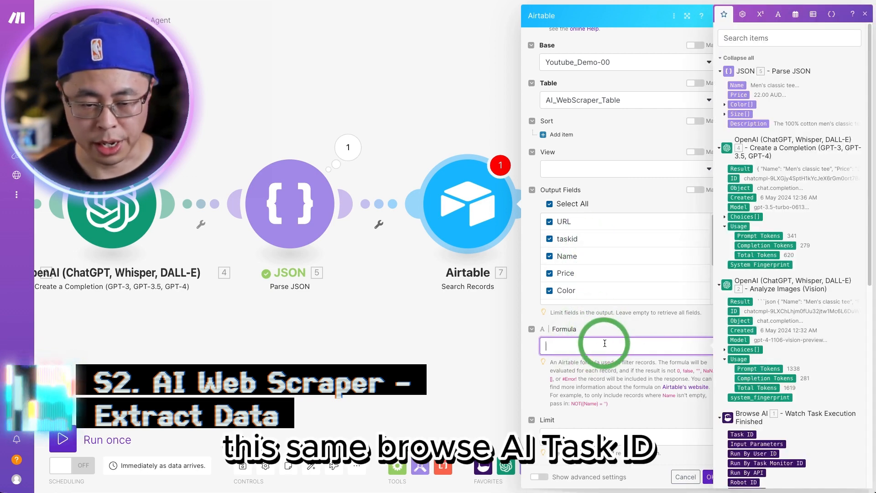
{"action": "type", "text": "{taskid} = '"}
{"action": "scroll", "coordinate": [754, 436], "scroll_direction": "down", "scroll_amount": 3}
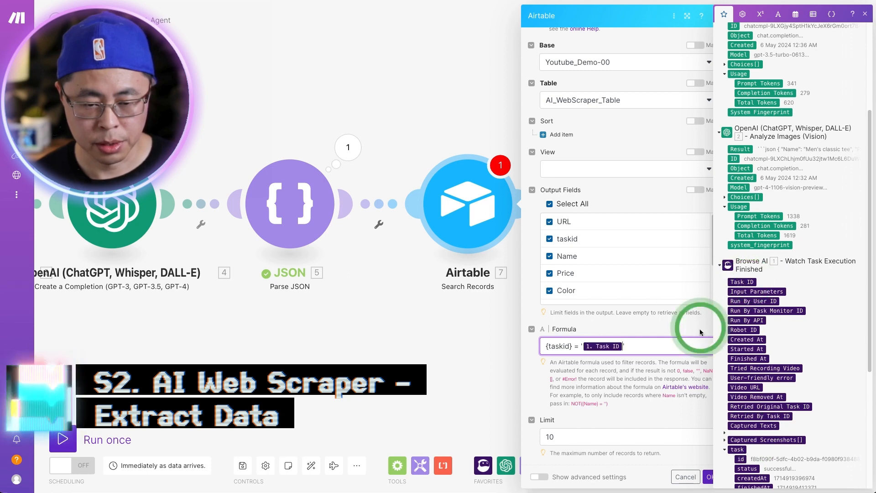
{"action": "left_click", "coordinate": [685, 413]}
{"action": "left_click", "coordinate": [709, 476]}
Step: Test-run only the Airtable Search Records module with the Browse AI task ID from the webhook output
{"action": "right_click", "coordinate": [472, 207]}
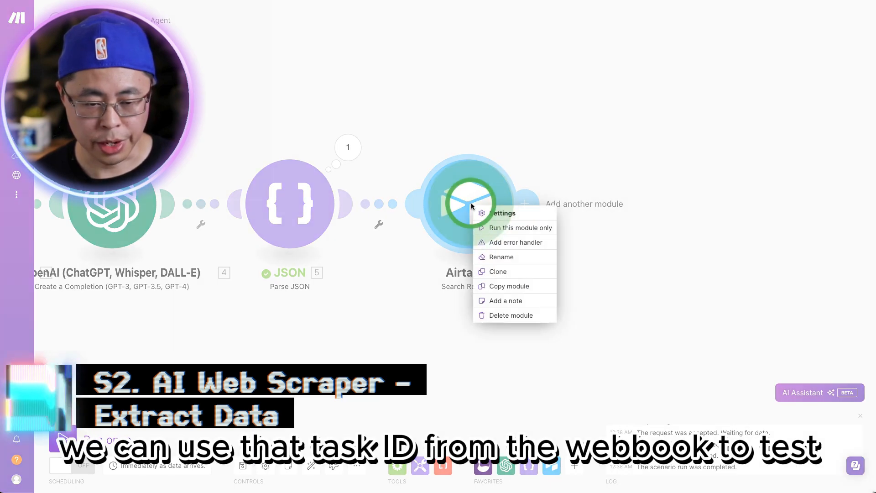
{"action": "left_click", "coordinate": [511, 226]}
{"action": "left_click", "coordinate": [561, 239]}
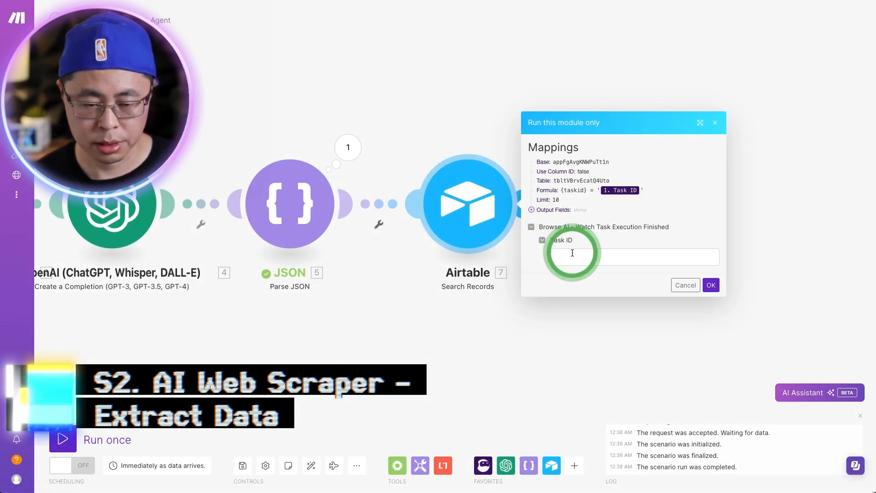
{"action": "left_click", "coordinate": [262, 97]}
{"action": "left_click", "coordinate": [454, 267]}
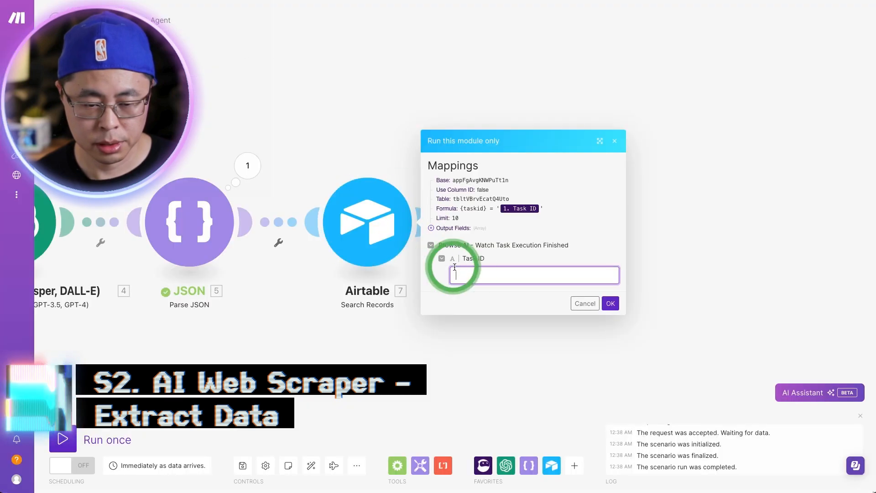
{"action": "type", "text": "ba1d69e6-c0ba-414a-a154-95f44862fd31"}
{"action": "left_click", "coordinate": [610, 304]}
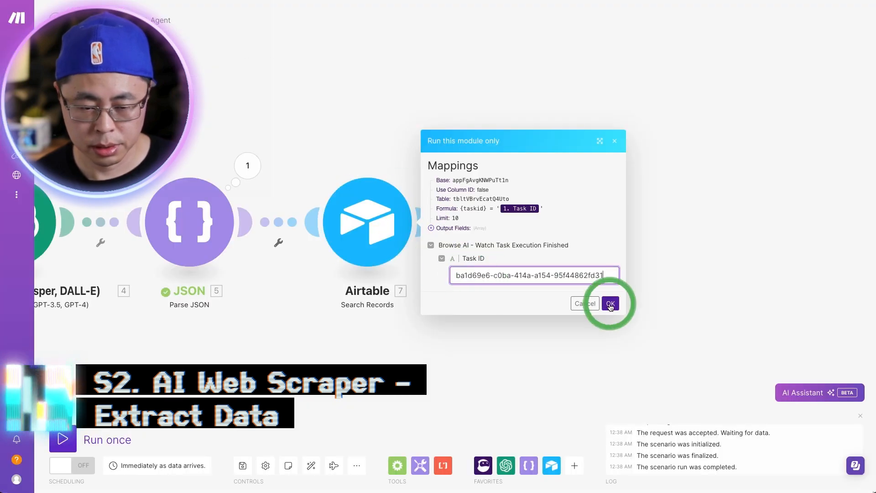
Step: Add an Airtable Update a Record module after the Search Records module
{"action": "left_click", "coordinate": [844, 157]}
{"action": "left_click", "coordinate": [726, 358]}
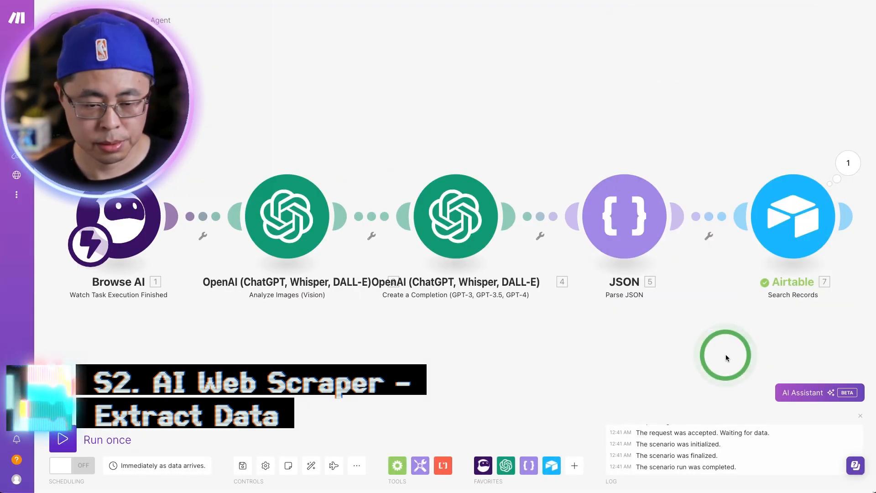
{"action": "left_click_drag", "start_coordinate": [769, 347], "coordinate": [263, 323]}
{"action": "left_click", "coordinate": [342, 192]}
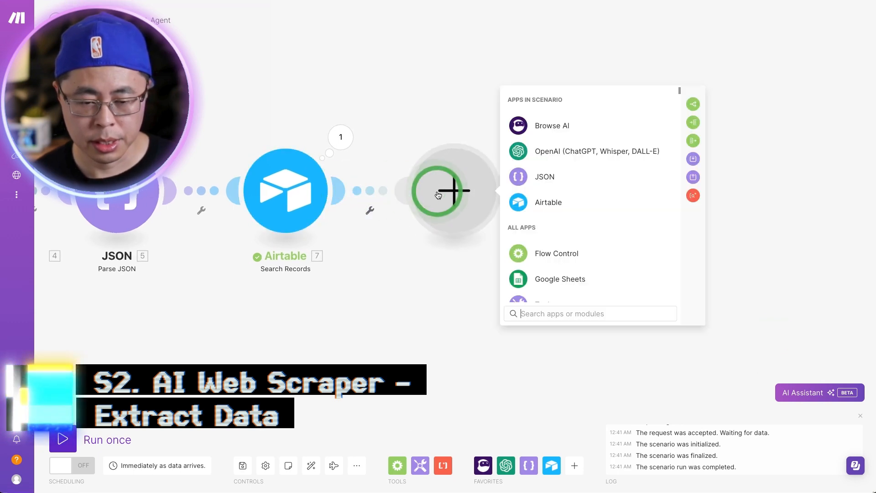
{"action": "left_click", "coordinate": [539, 205]}
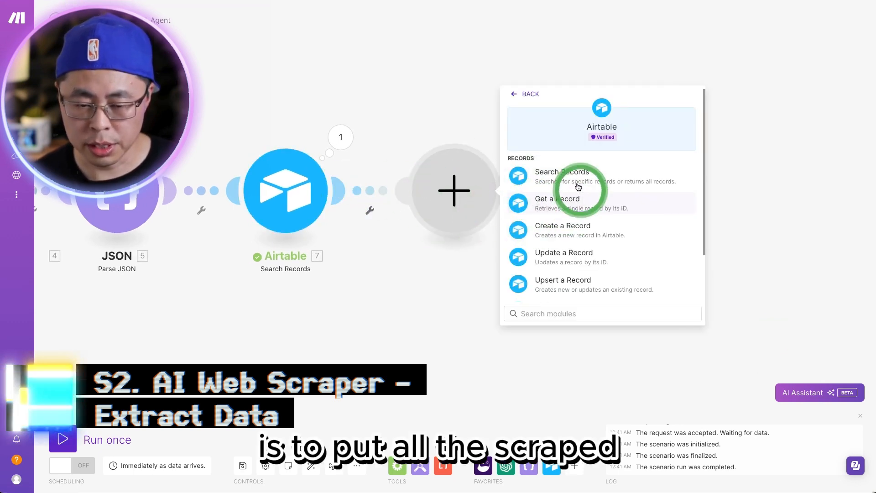
{"action": "left_click", "coordinate": [574, 252]}
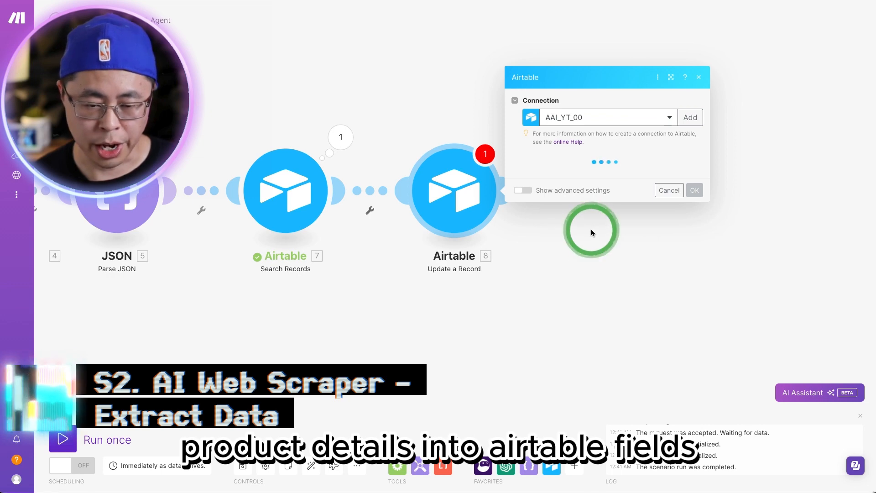
Step: Set the base to Youtube_Demo-00 and the table to AI_WebScraper_Table, and map Record ID to the Search Records ID
{"action": "left_click", "coordinate": [578, 180]}
{"action": "left_click", "coordinate": [573, 197]}
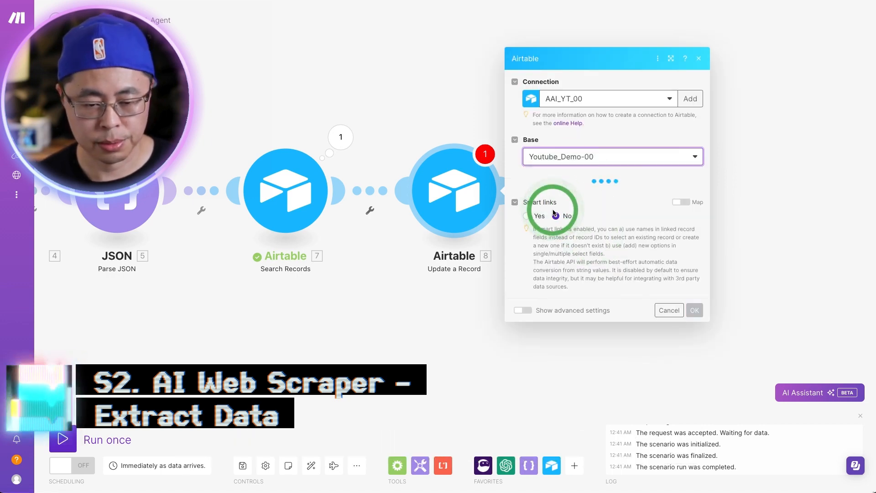
{"action": "left_click", "coordinate": [561, 196]}
{"action": "left_click", "coordinate": [563, 209]}
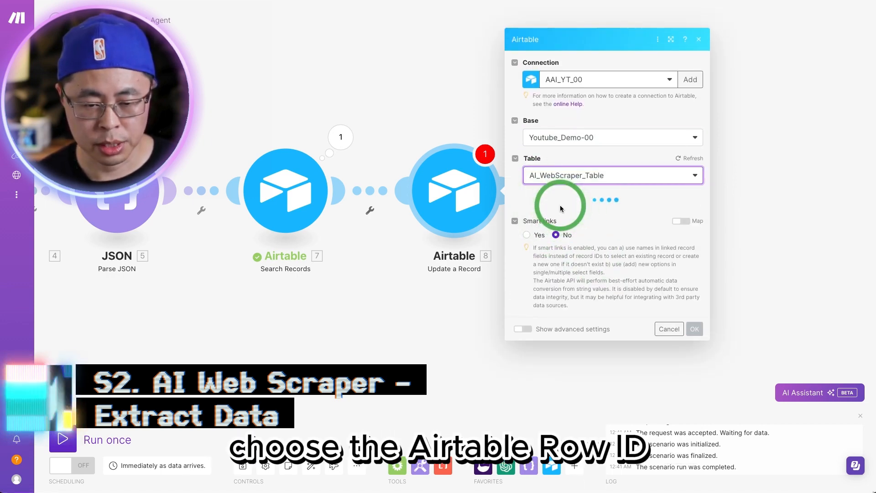
{"action": "left_click", "coordinate": [561, 190]}
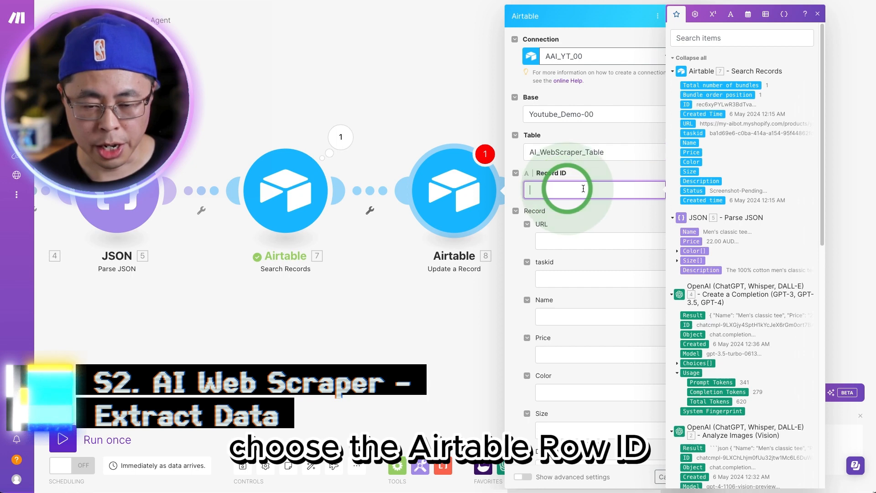
{"action": "left_click", "coordinate": [687, 104]}
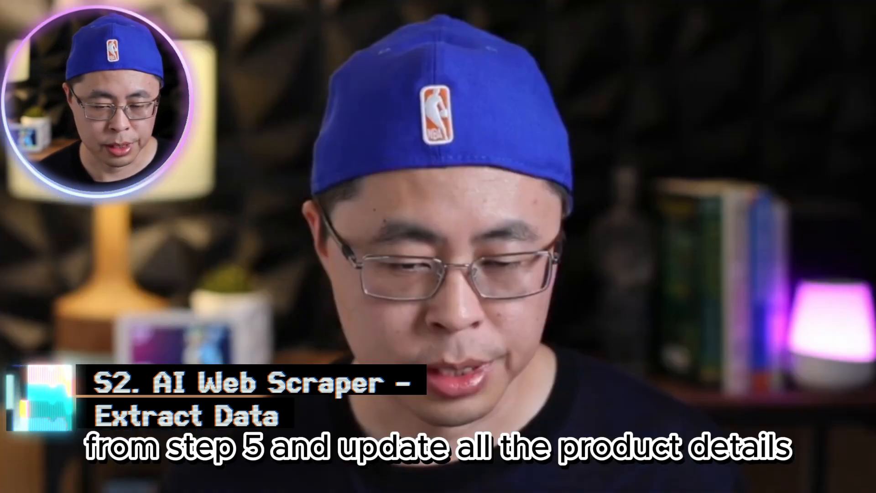
Step: Map the record's Name, Price, Color, Size and Description fields to the matching Parse JSON values
{"action": "left_click", "coordinate": [561, 315]}
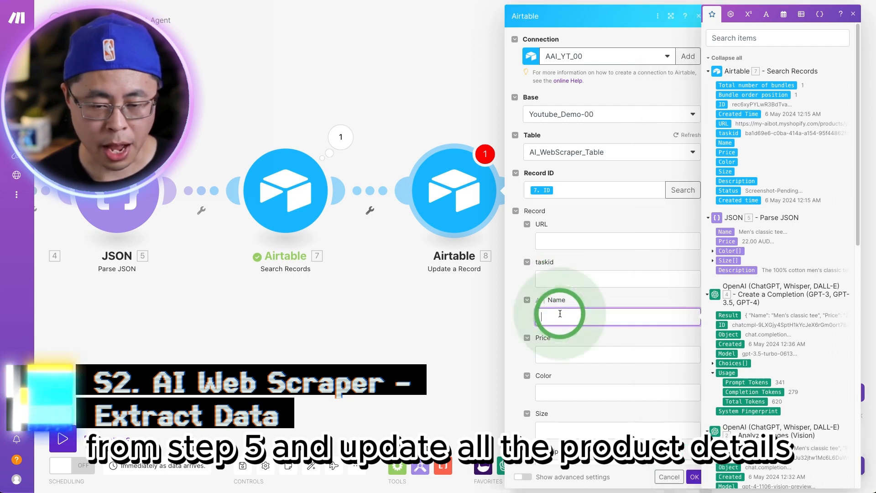
{"action": "left_click", "coordinate": [725, 231]}
{"action": "left_click", "coordinate": [599, 351]}
{"action": "left_click", "coordinate": [727, 241]}
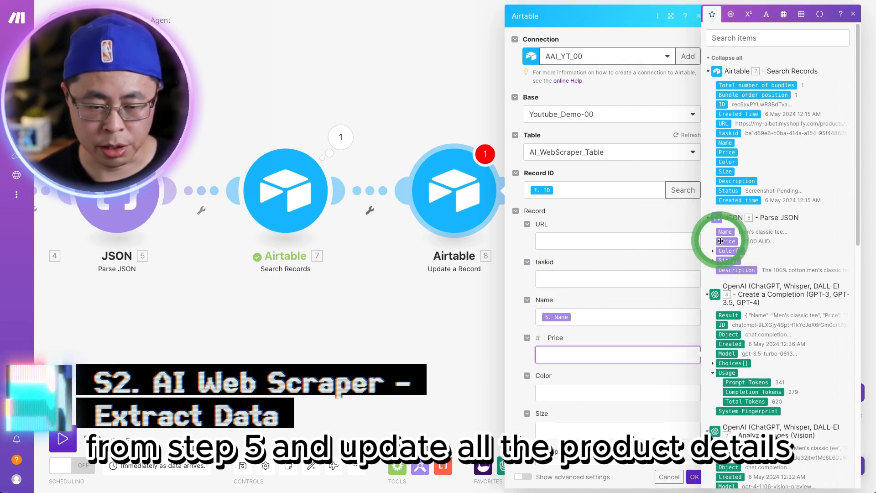
{"action": "left_click", "coordinate": [588, 392]}
{"action": "left_click", "coordinate": [728, 251]}
{"action": "left_click", "coordinate": [592, 429]}
{"action": "left_click", "coordinate": [722, 269]}
{"action": "scroll", "coordinate": [616, 319], "scroll_direction": "down", "scroll_amount": 3}
{"action": "left_click", "coordinate": [574, 315]}
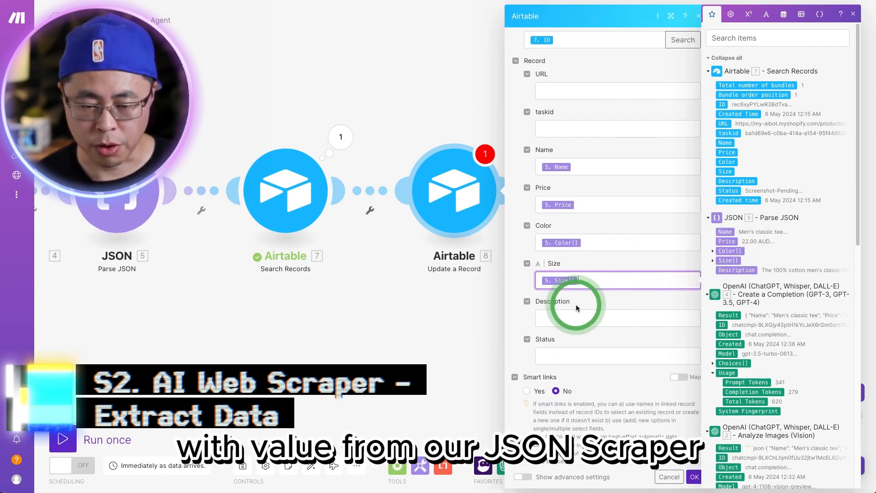
{"action": "left_click", "coordinate": [732, 270]}
Step: Set the record's Status to Done and save the Update a Record module
{"action": "left_click", "coordinate": [582, 357]}
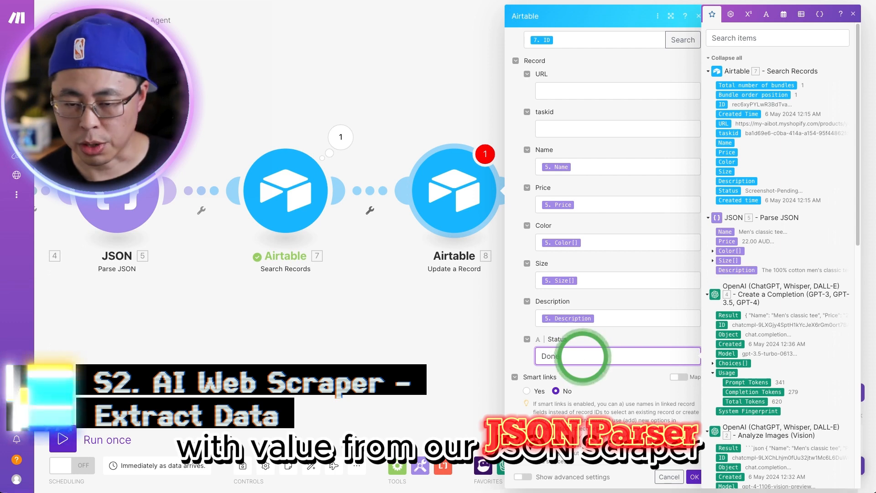
{"action": "type", "text": "Done"}
{"action": "left_click", "coordinate": [694, 477]}
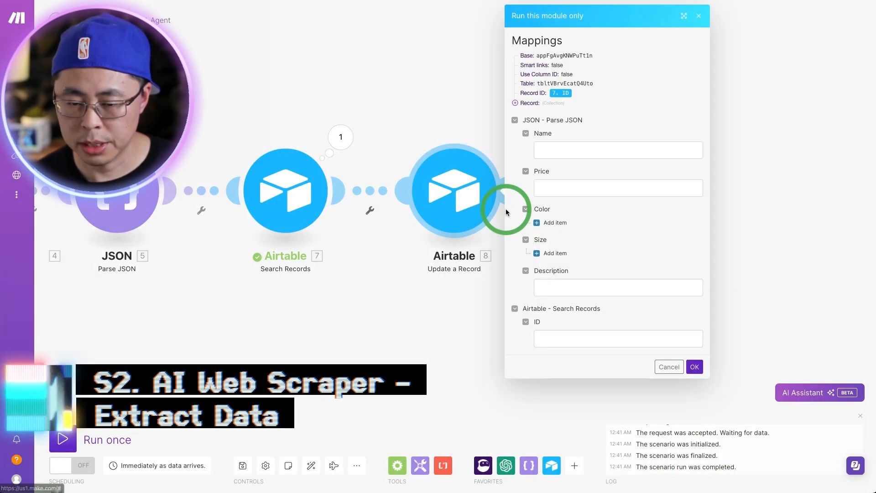
Step: Enter test data for the Update a Record module: name test name, price 99, color white, sizes s and m, description awesome t shirt
{"action": "left_click", "coordinate": [591, 151]}
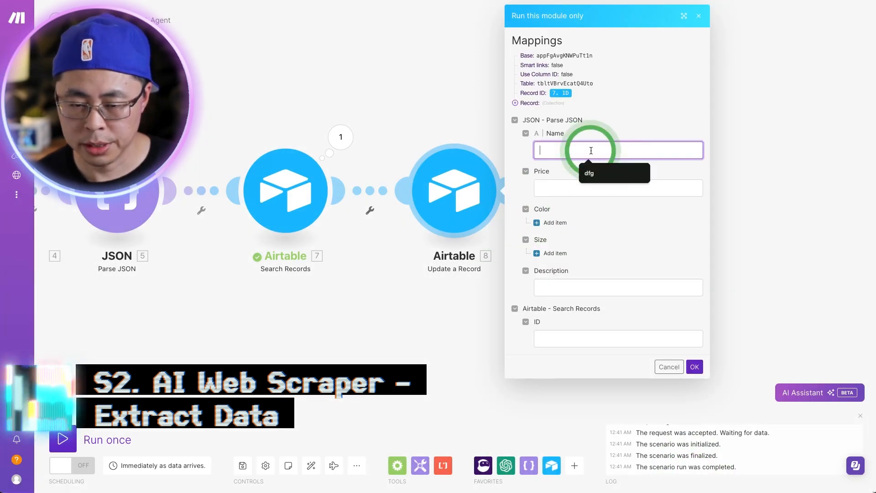
{"action": "left_click", "coordinate": [570, 184]}
{"action": "type", "text": "99"}
{"action": "left_click", "coordinate": [540, 223]}
{"action": "left_click", "coordinate": [562, 238]}
{"action": "type", "text": "white"}
{"action": "left_click", "coordinate": [539, 292]}
{"action": "left_click", "coordinate": [569, 307]}
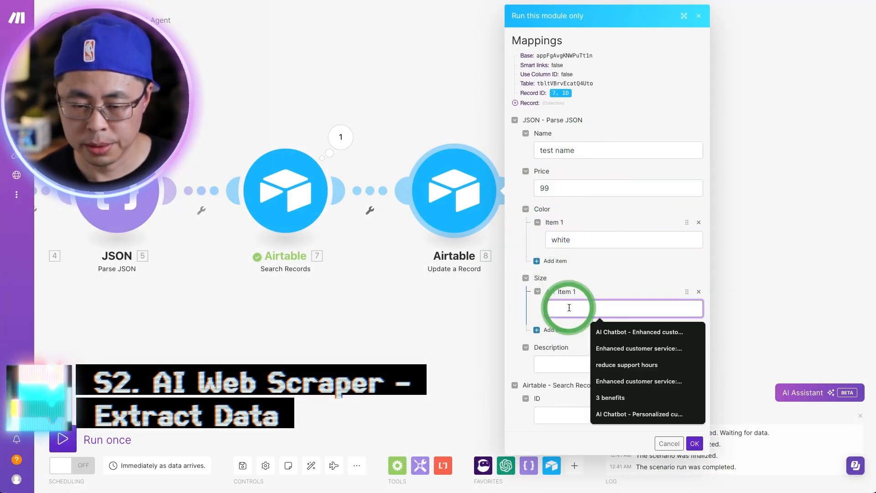
{"action": "type", "text": "som"}
{"action": "left_click", "coordinate": [570, 403]}
{"action": "type", "text": "awesome t shir"}
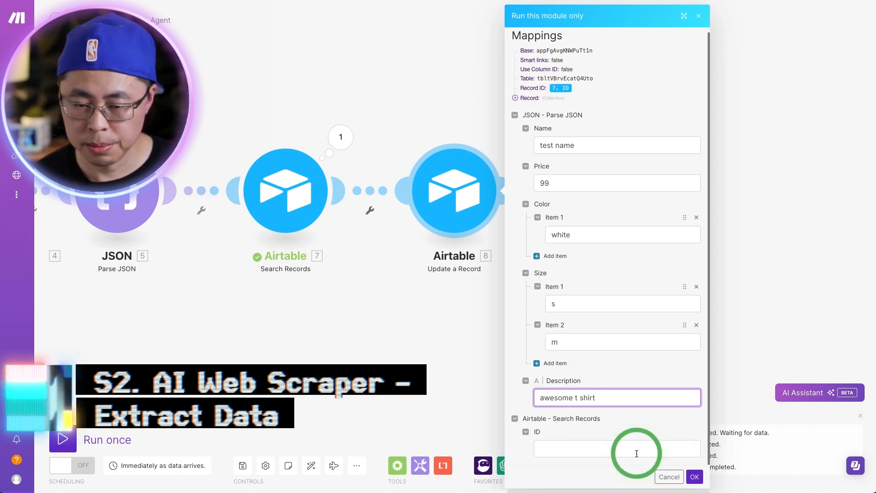
Step: Copy the record ID from the Search Records output into the test data and run only the Update a Record module
{"action": "left_click", "coordinate": [636, 452]}
{"action": "left_click", "coordinate": [341, 138]}
{"action": "left_click_drag", "start_coordinate": [412, 212], "coordinate": [427, 211]}
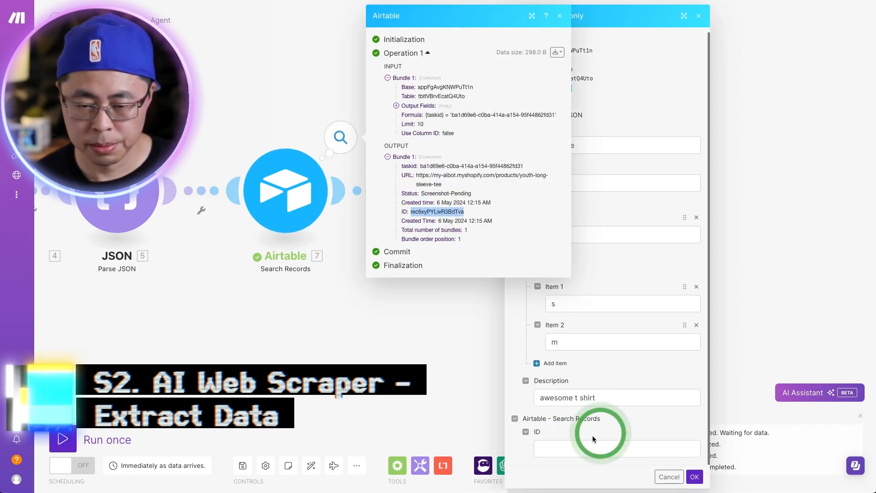
{"action": "type", "text": "rec6xyPYLwR3BdTva"}
{"action": "left_click", "coordinate": [694, 476]}
{"action": "left_click", "coordinate": [840, 172]}
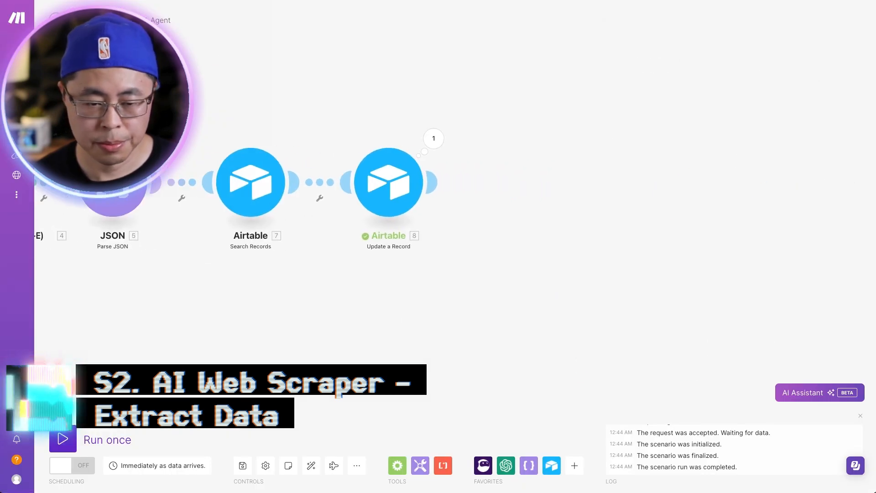
Step: Add a Slack Create a Message module after the Update a Record module
{"action": "left_click", "coordinate": [431, 178]}
{"action": "left_click", "coordinate": [615, 239]}
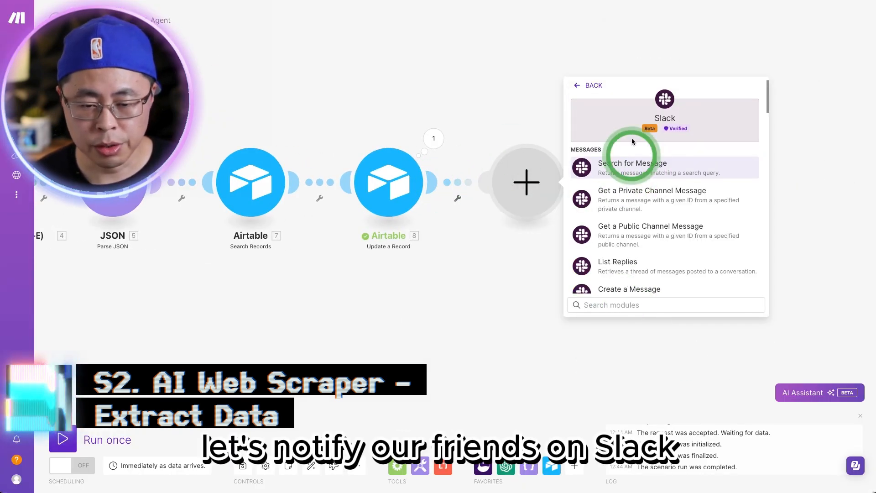
{"action": "scroll", "coordinate": [635, 245], "scroll_direction": "down", "scroll_amount": 1}
{"action": "left_click", "coordinate": [635, 245]}
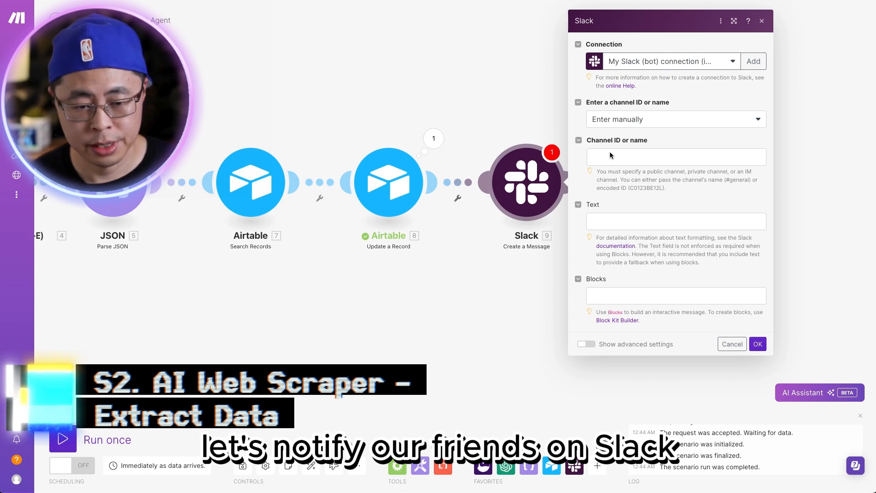
Step: Set the Slack channel to #notificationytdemo, paste the message text with the Update a Record taskid mapped in, and save the module
{"action": "left_click", "coordinate": [617, 156]}
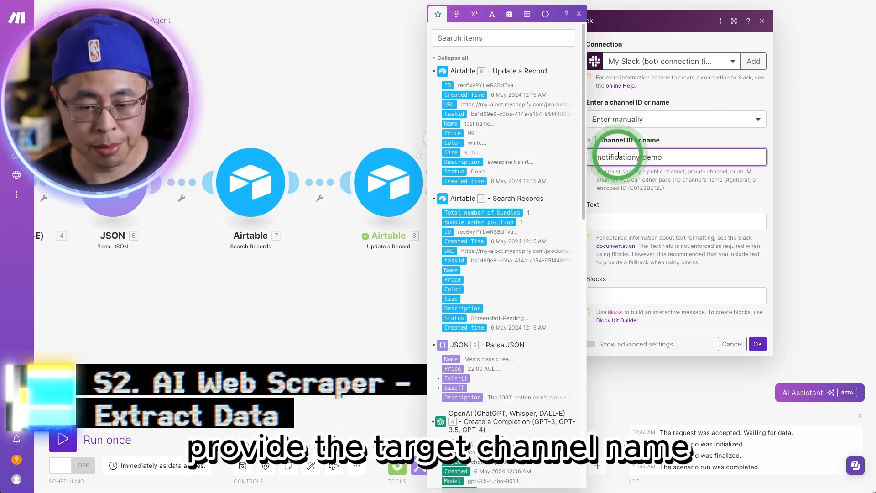
{"action": "left_click", "coordinate": [620, 220]}
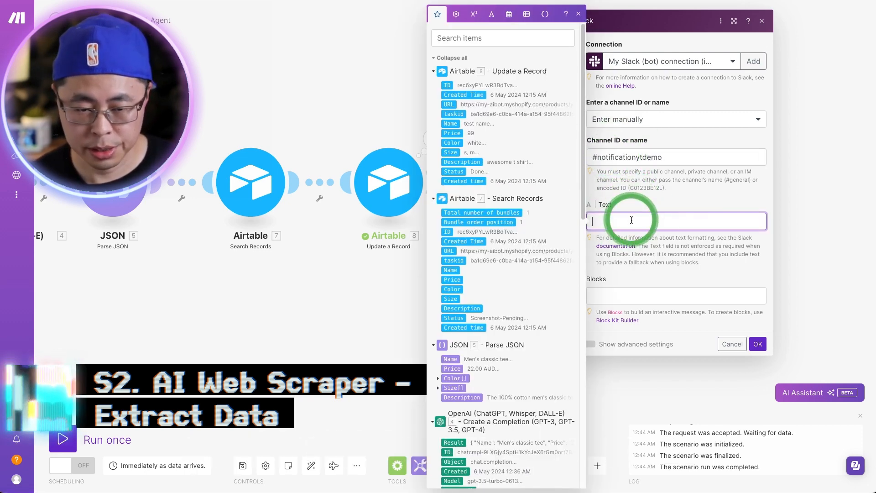
{"action": "type", "text": "🤖WebScrape AI Agent 🥳 completed - Task 44.taskid"}
{"action": "left_click", "coordinate": [454, 114]}
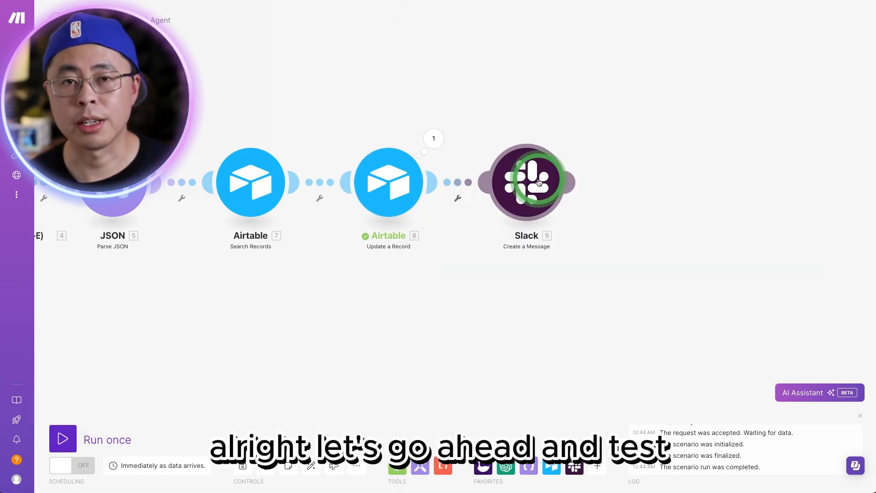
Step: Test-run only the Slack Create a Message module with a sample value for its mapped field
{"action": "right_click", "coordinate": [529, 191]}
{"action": "left_click", "coordinate": [553, 199]}
{"action": "left_click", "coordinate": [682, 251]}
{"action": "left_click", "coordinate": [757, 281]}
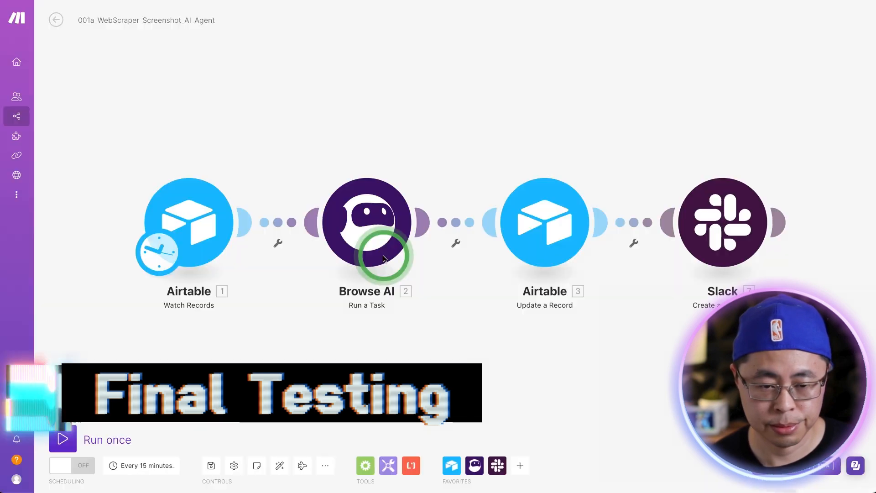
Step: Run the 001a_WebScraper_Screenshot_AI_Agent scenario once
{"action": "left_click", "coordinate": [94, 431]}
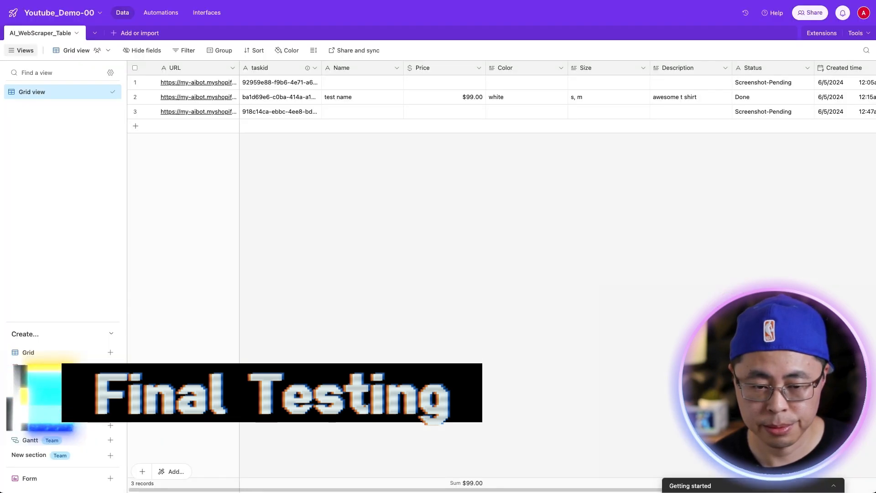